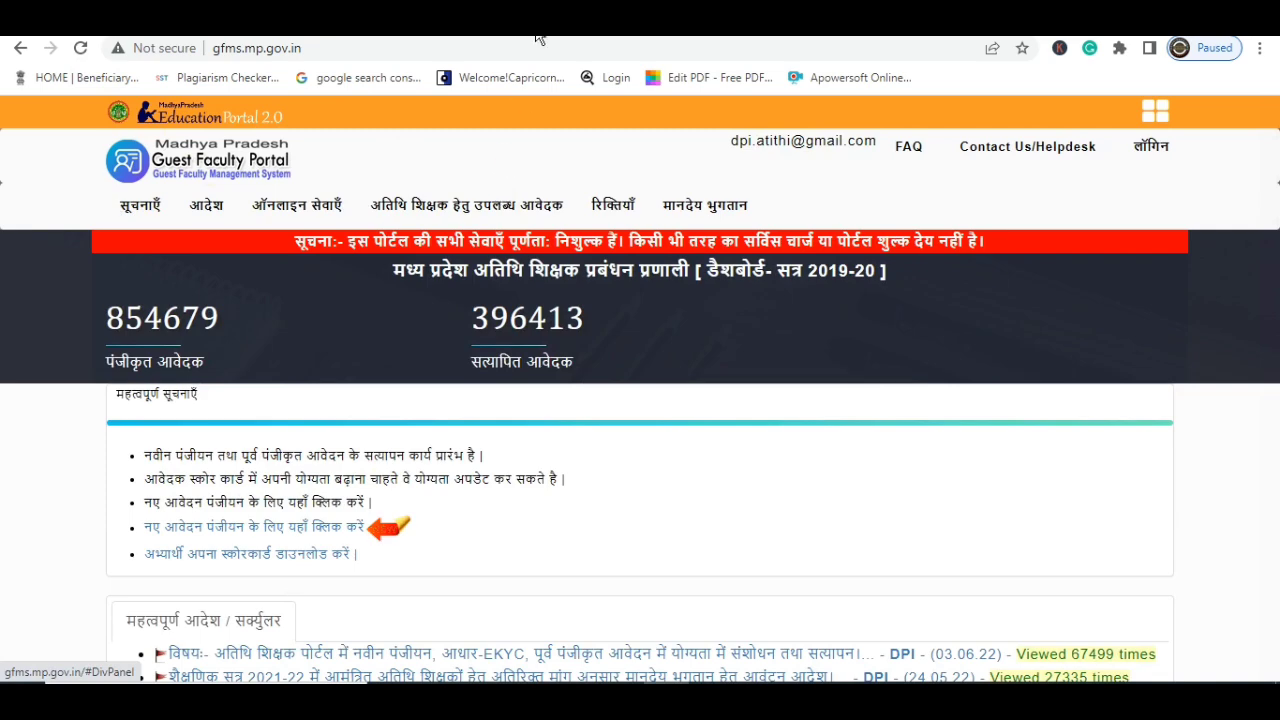
Switch from the GFMS portal tab to the JDComputer YouTube channel tab
key(ctrl+Tab)
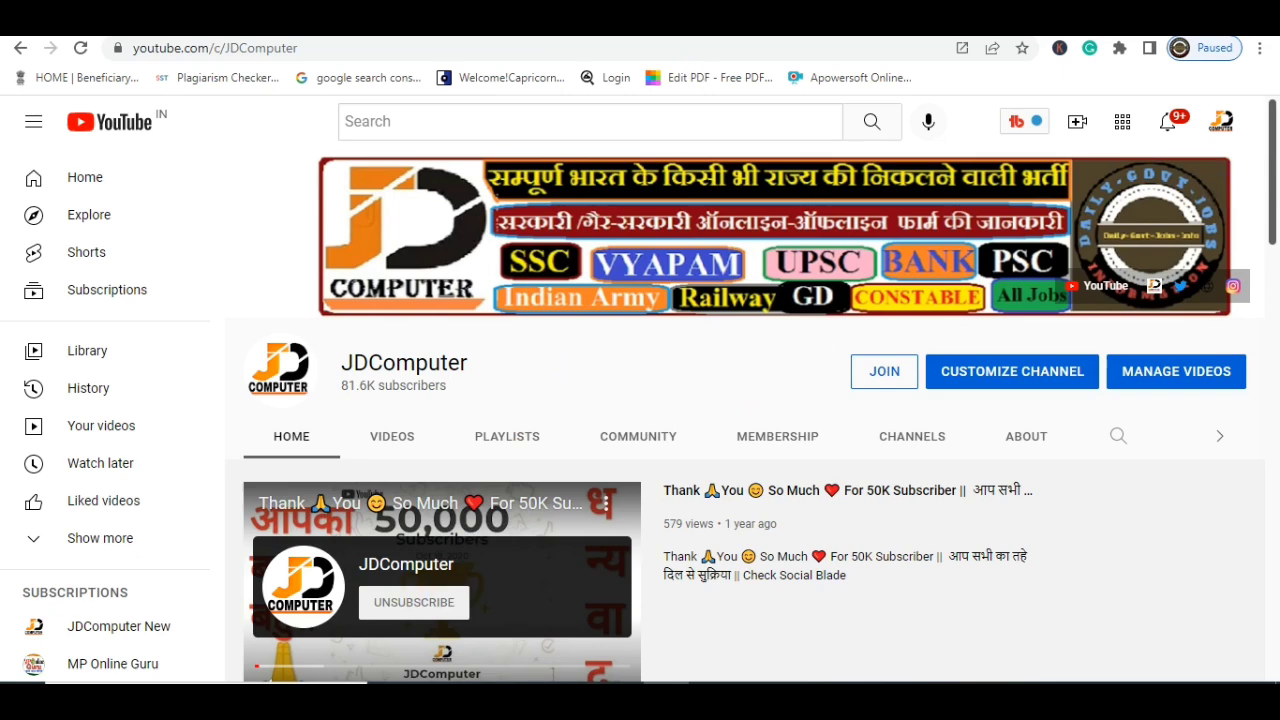
Return from the JDComputer YouTube tab to the GFMS portal home page tab
key(ctrl+shift+Tab)
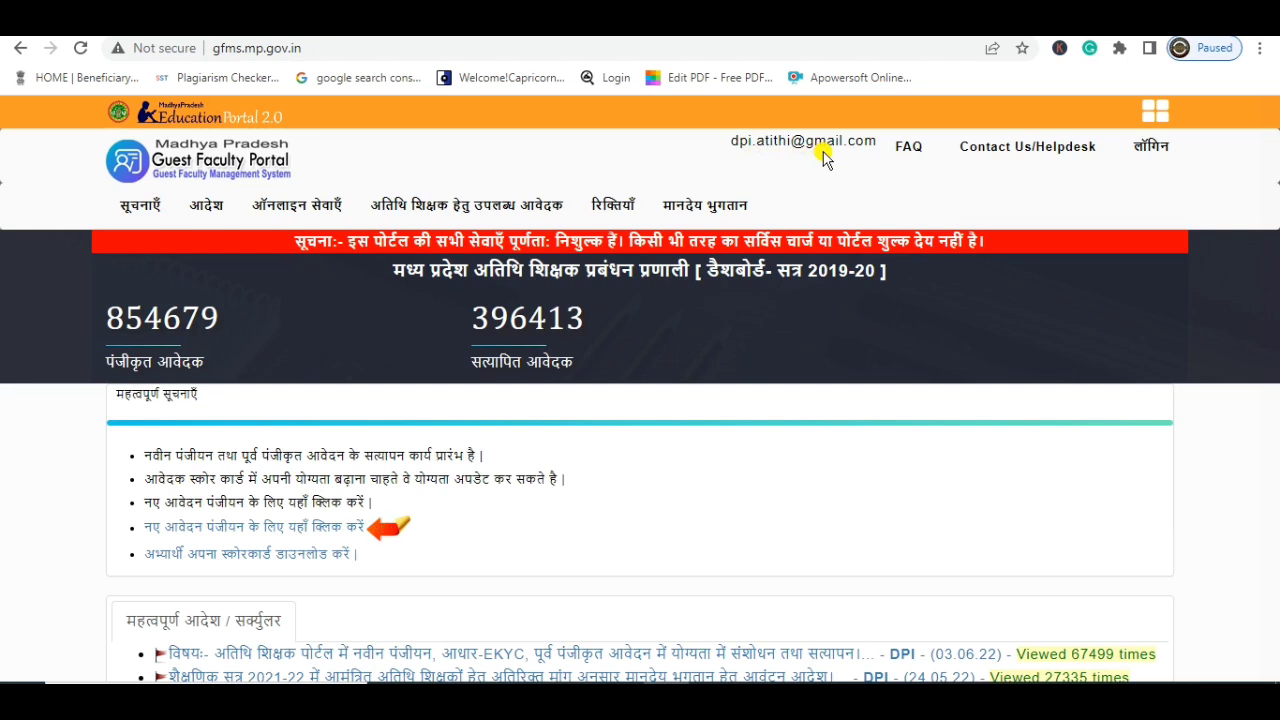
drag(730, 142, 873, 165)
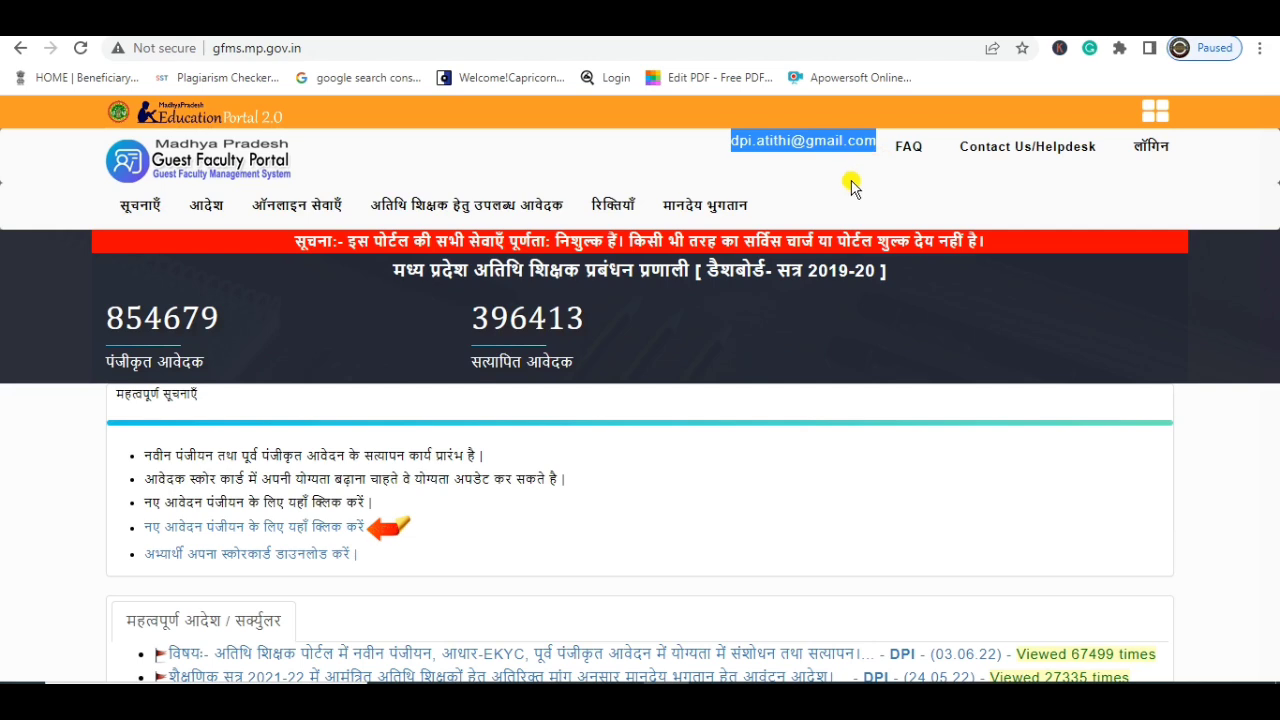
click(915, 152)
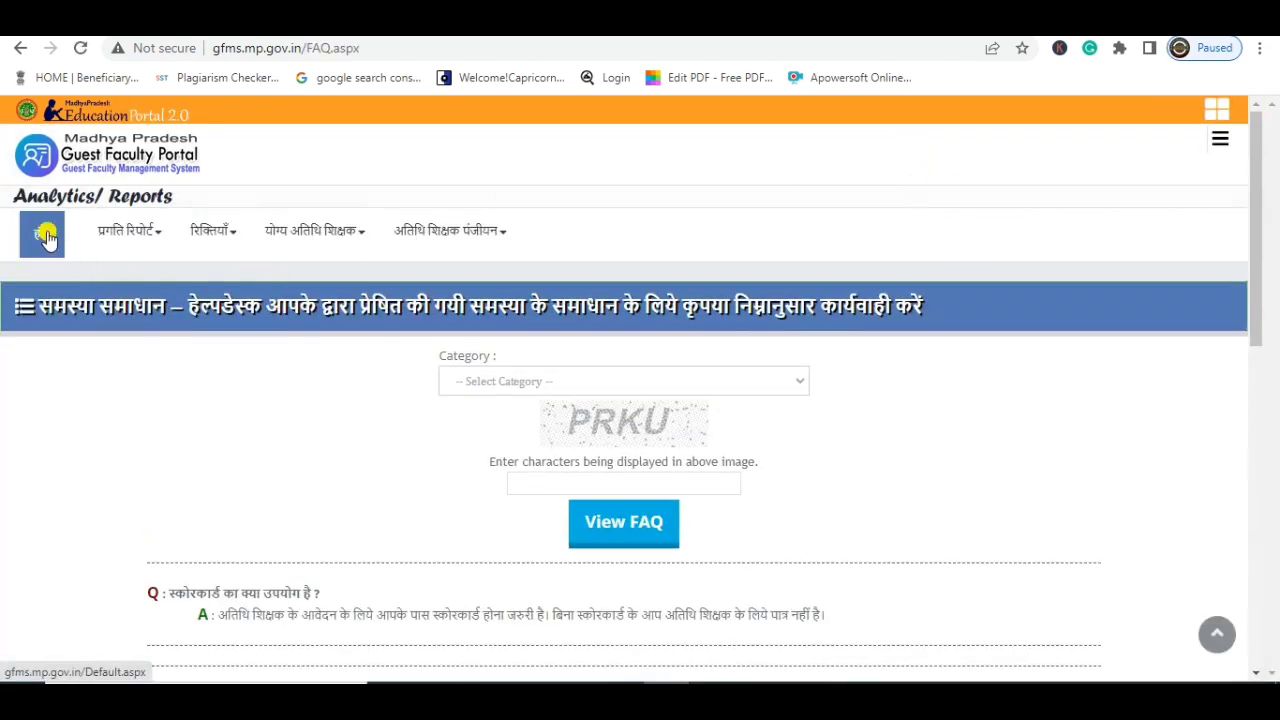
click(594, 383)
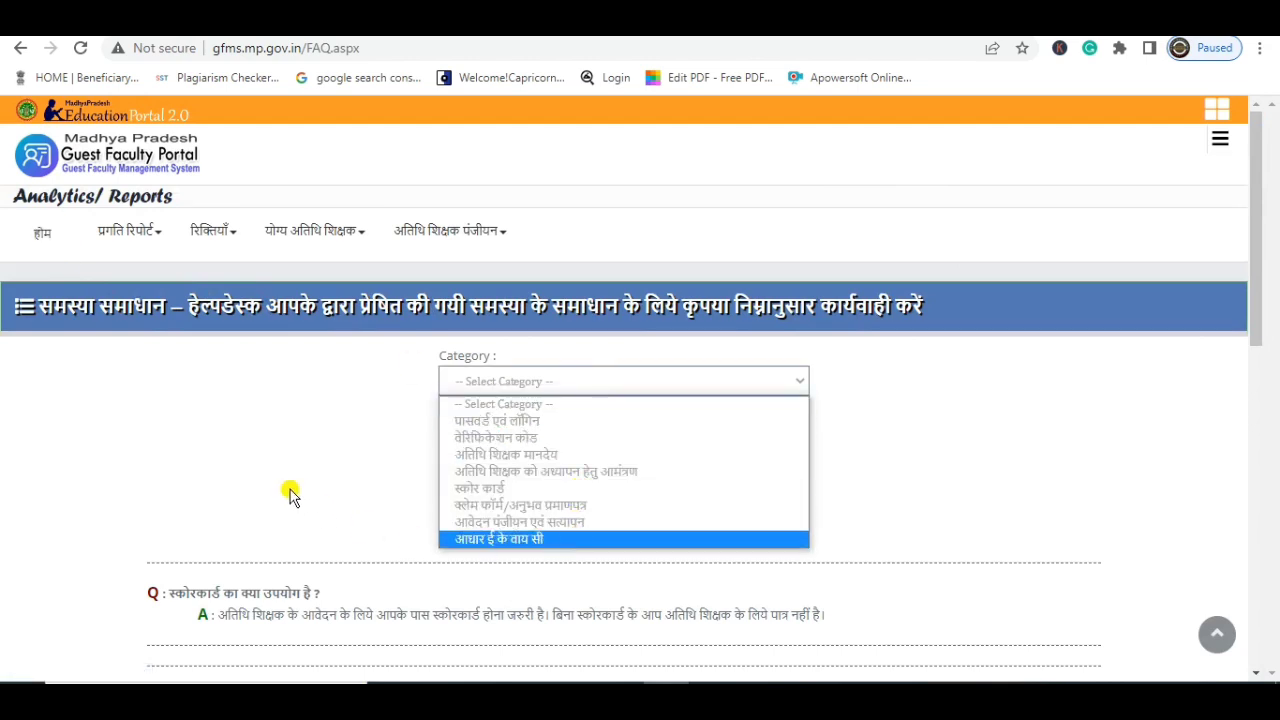
click(42, 232)
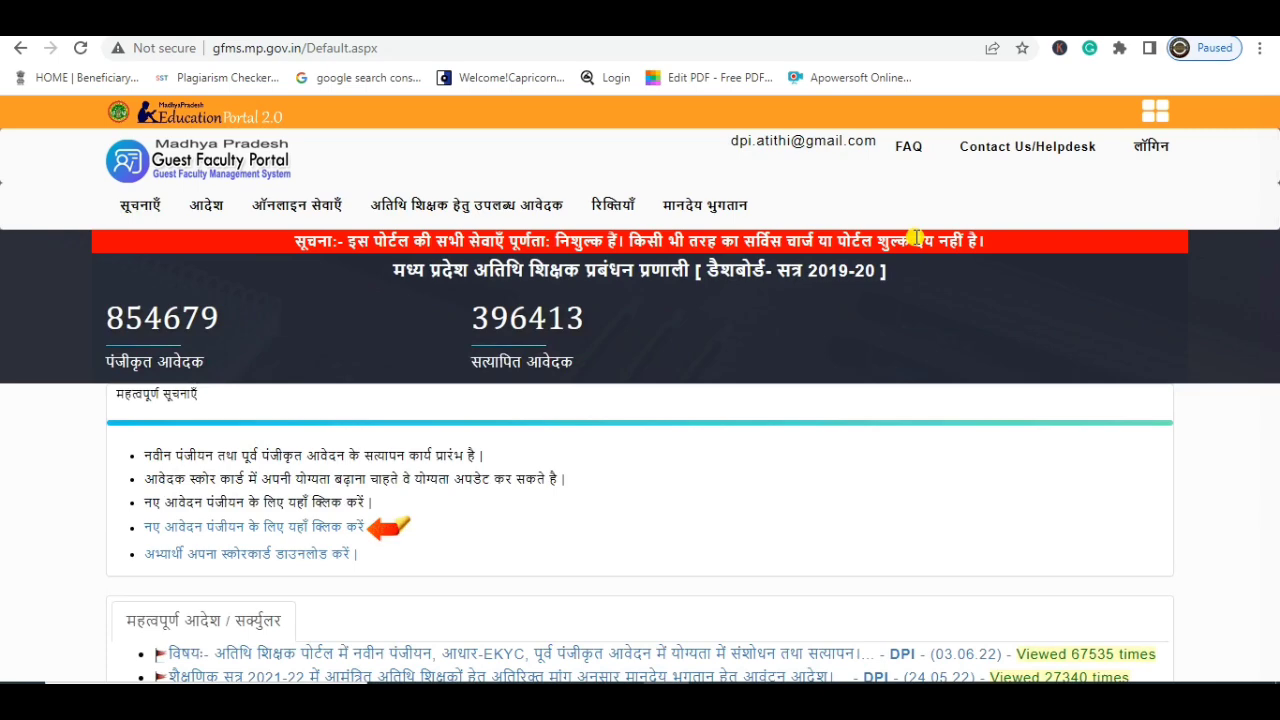
scroll(896, 402, down, 3)
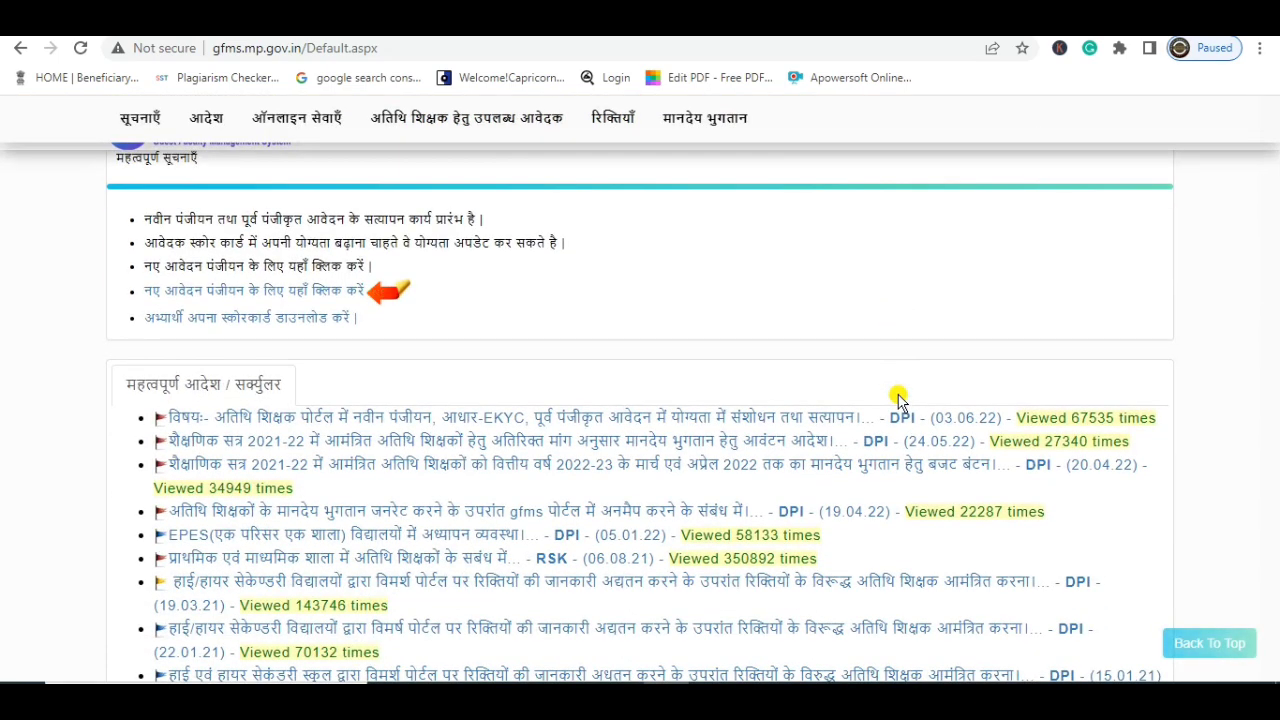
scroll(897, 400, up, 3)
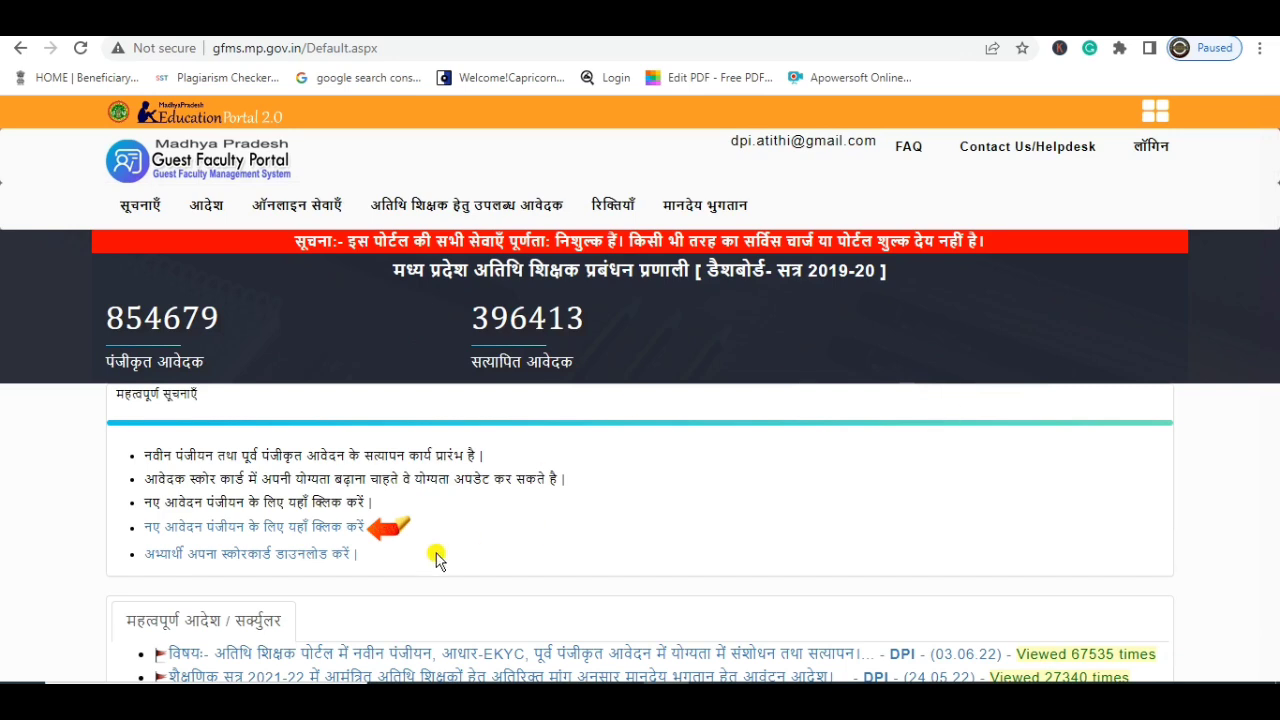
Enter the mobile number and captcha on the new applicant registration, generate the OTP, and dismiss the already-registered warning
click(268, 530)
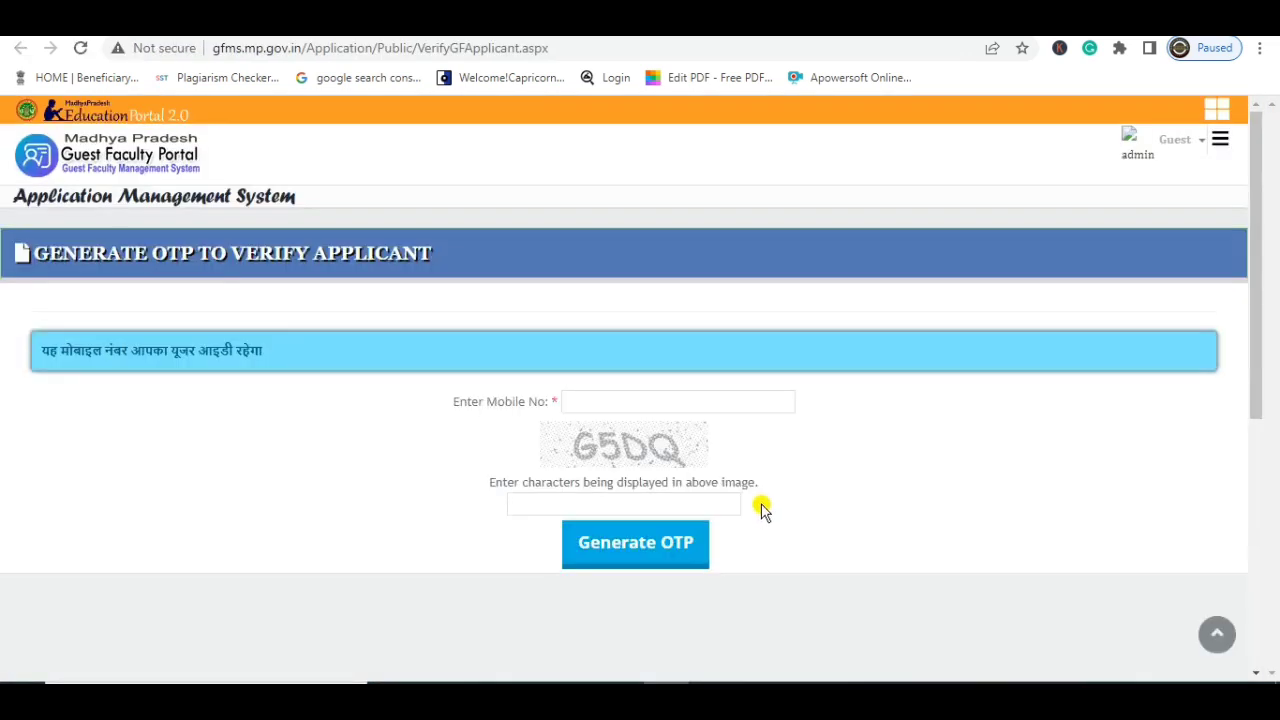
click(607, 399)
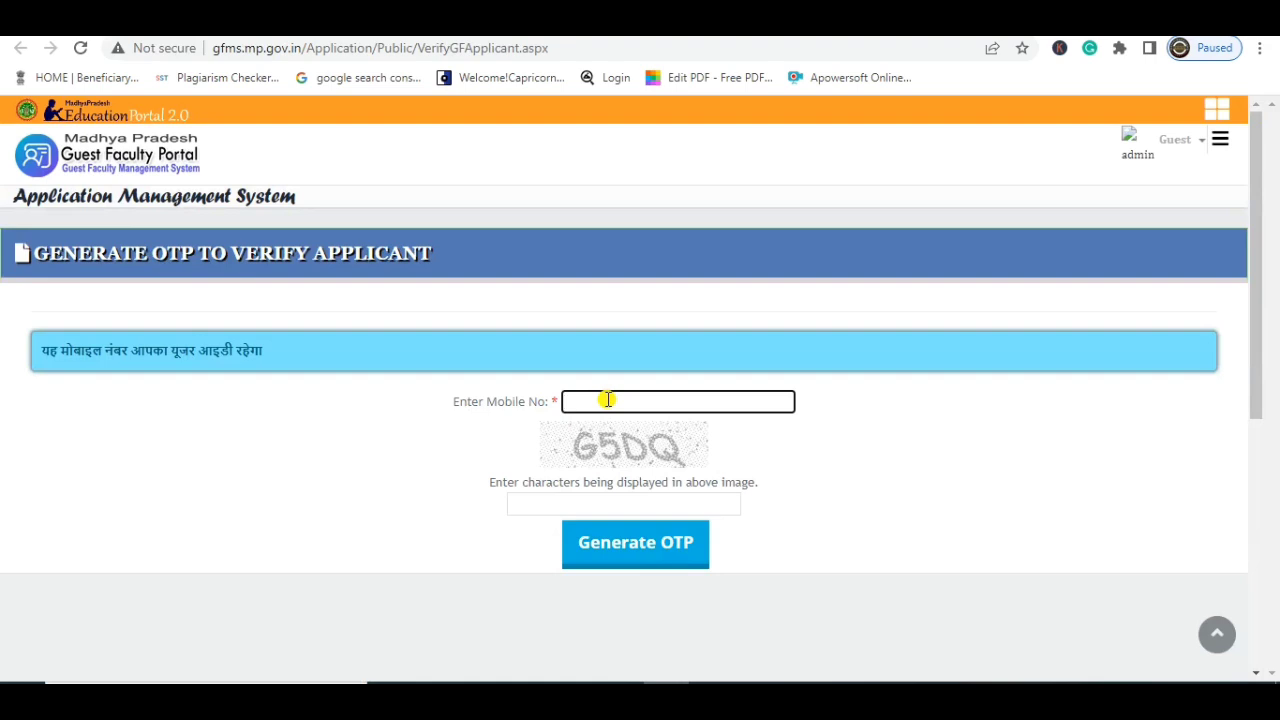
click(572, 507)
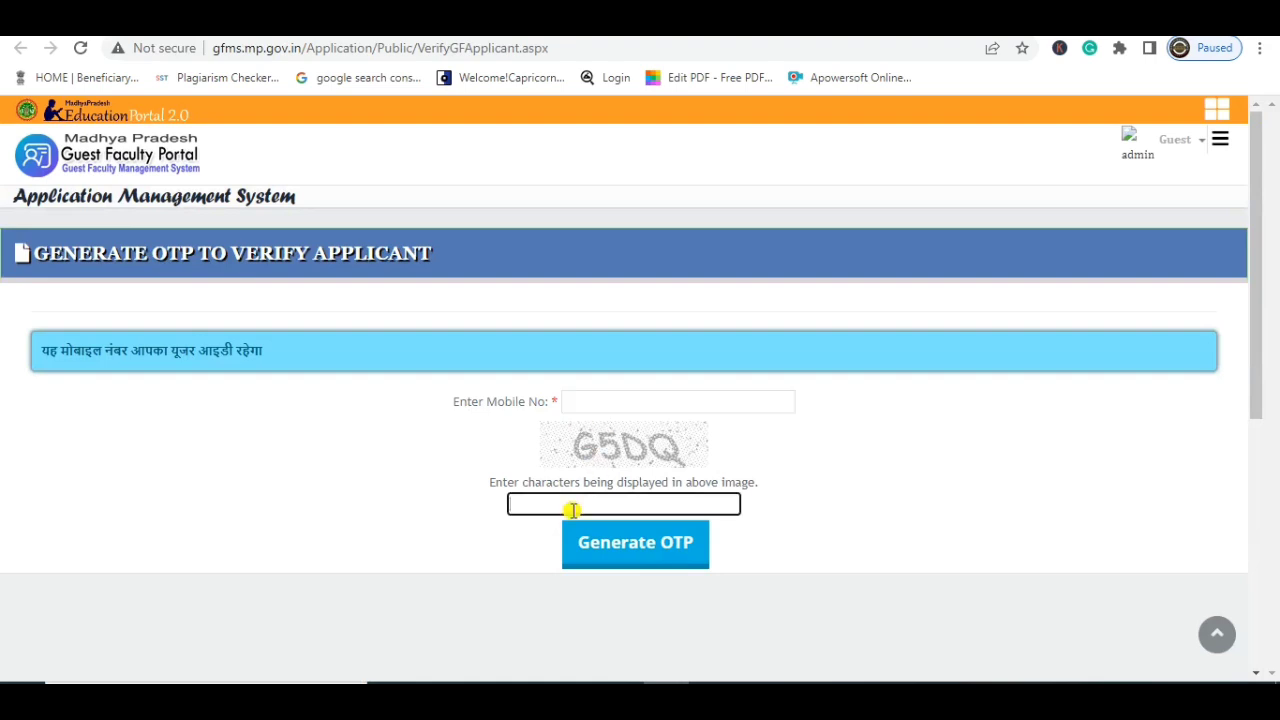
text(G5DQ)
key(Return)
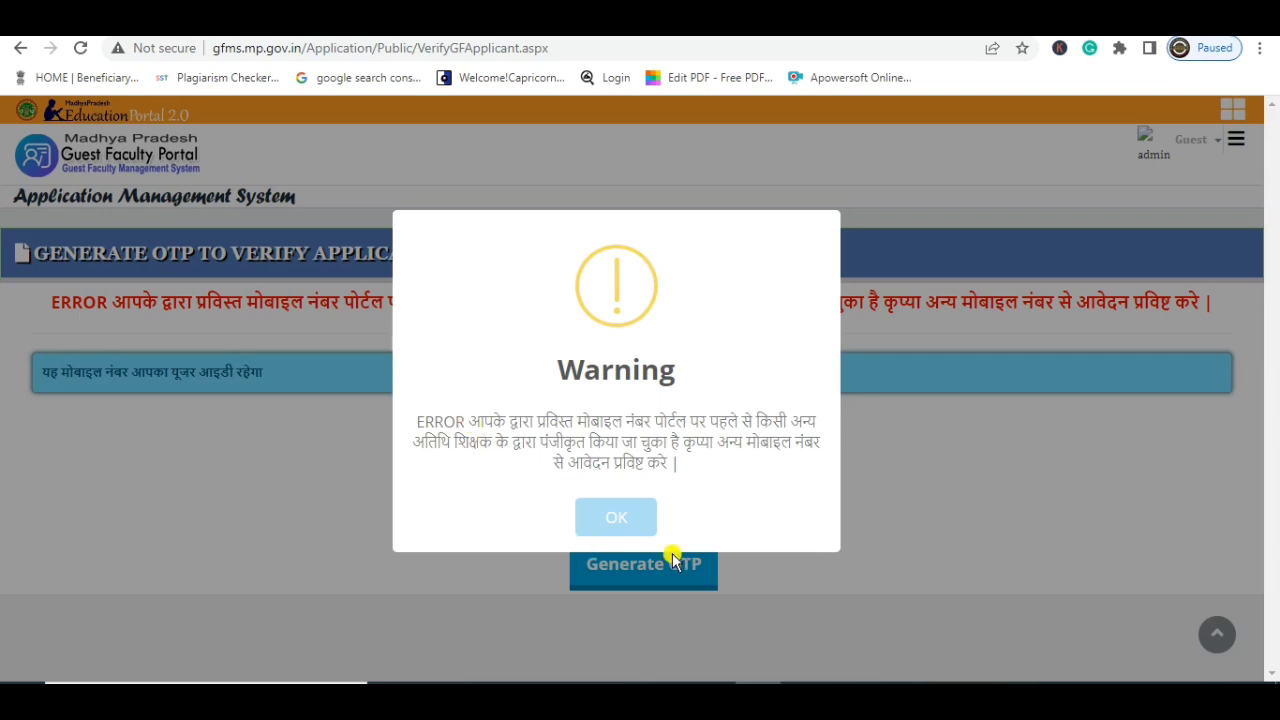
click(1018, 505)
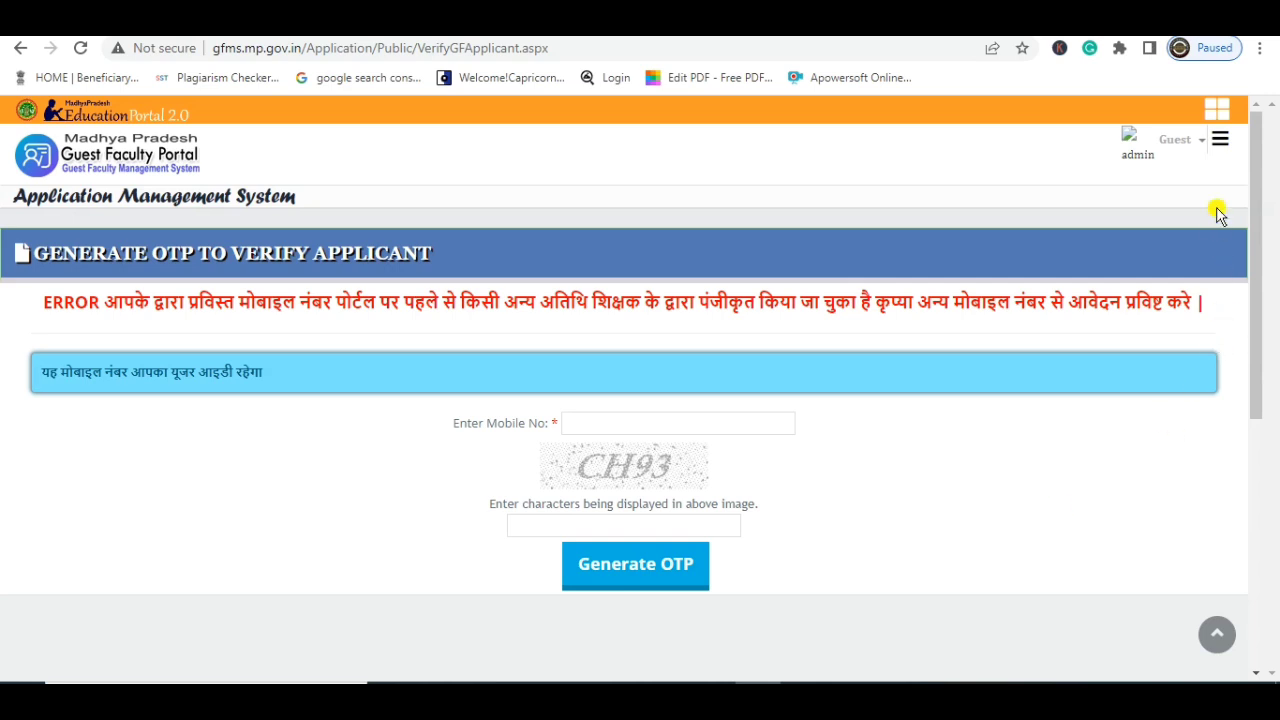
Log out from the Guest account menu and go to the लॉगिन sign-in page
click(1203, 157)
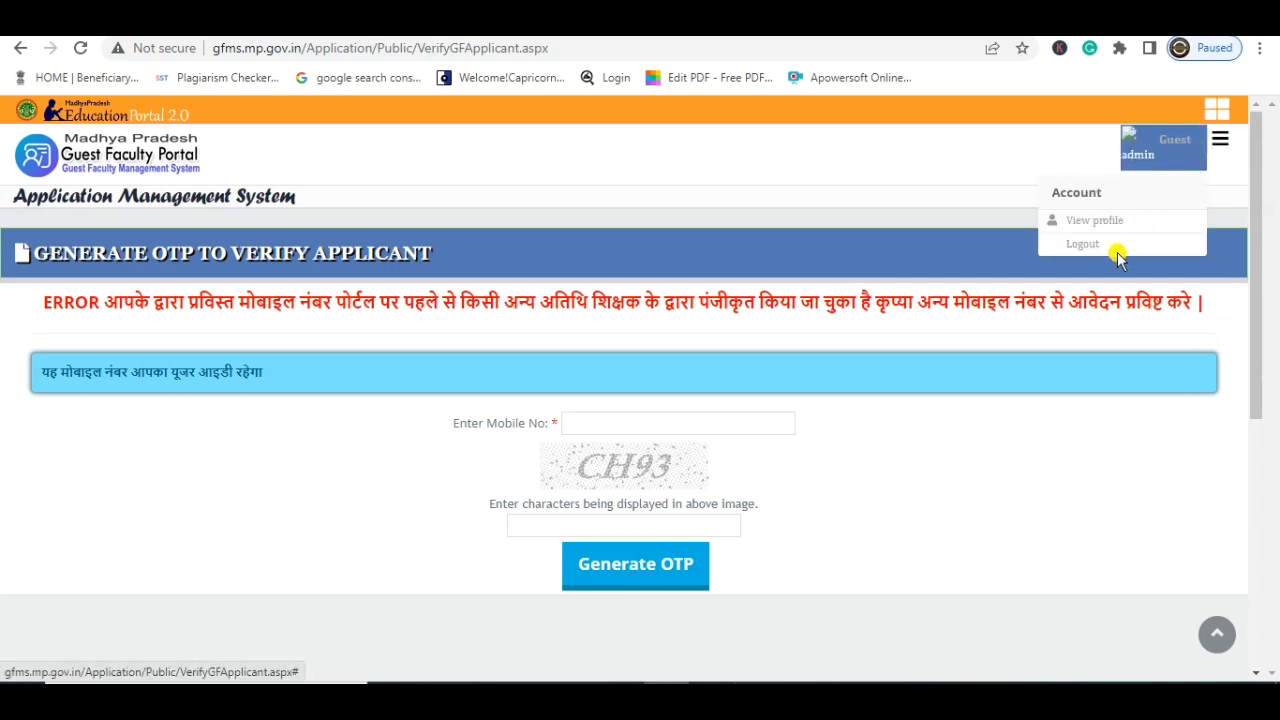
click(1079, 247)
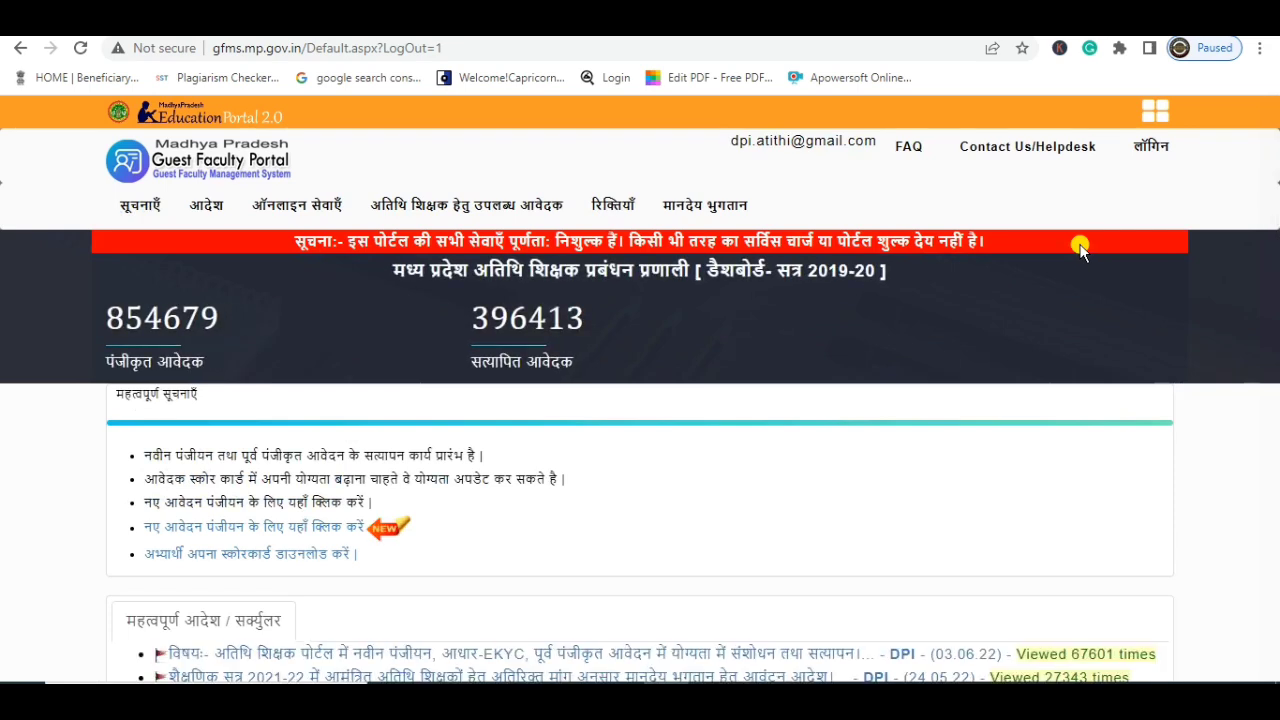
click(1152, 149)
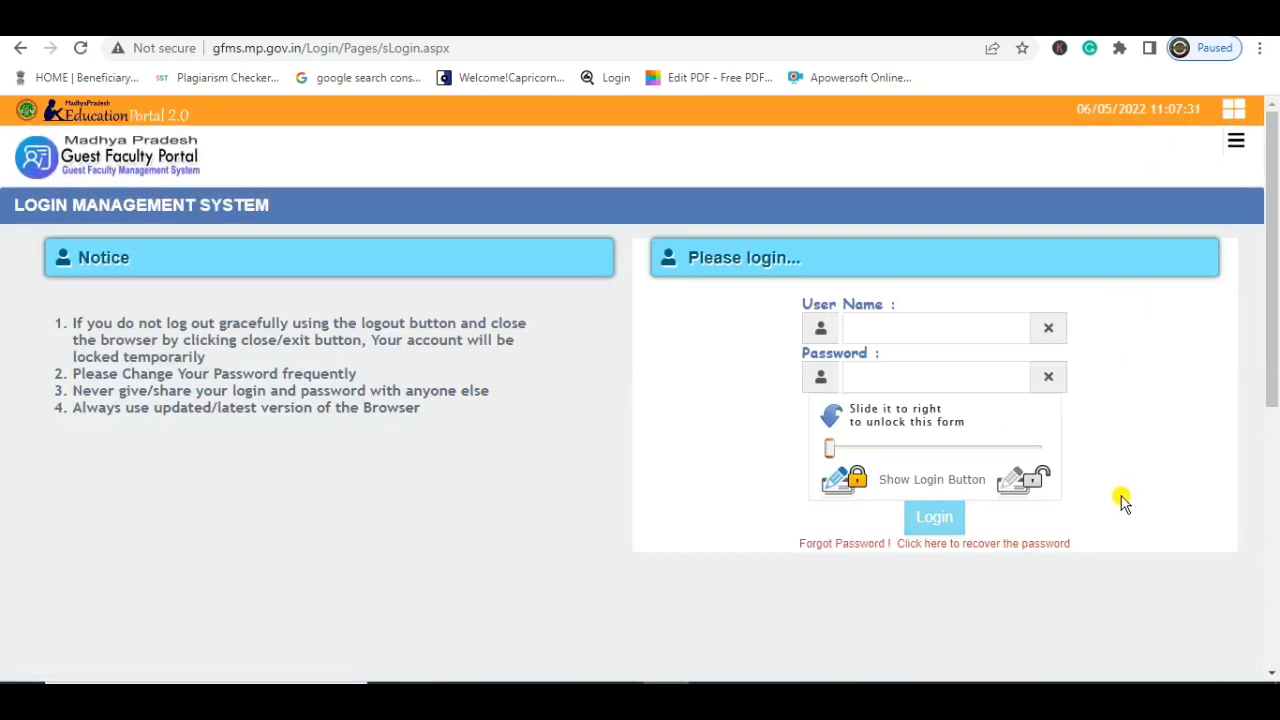
Fill the password recovery form with user name, first name and a corrected date of birth
click(842, 546)
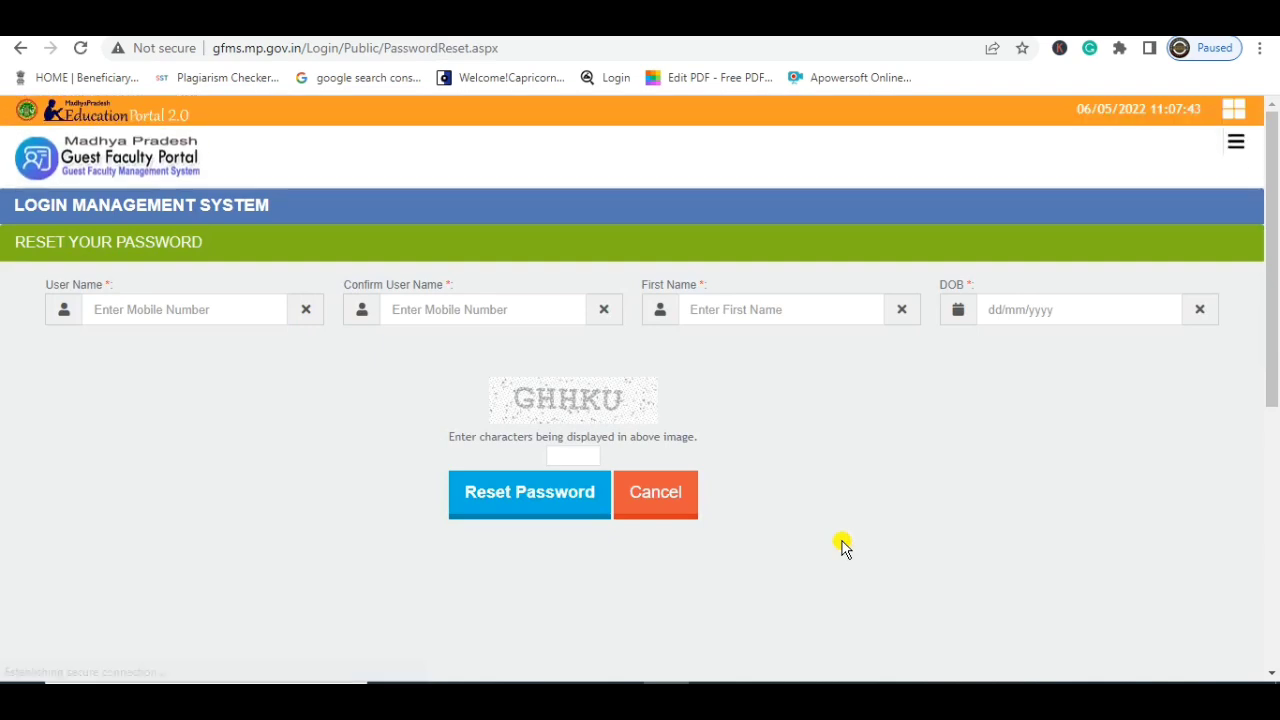
click(209, 313)
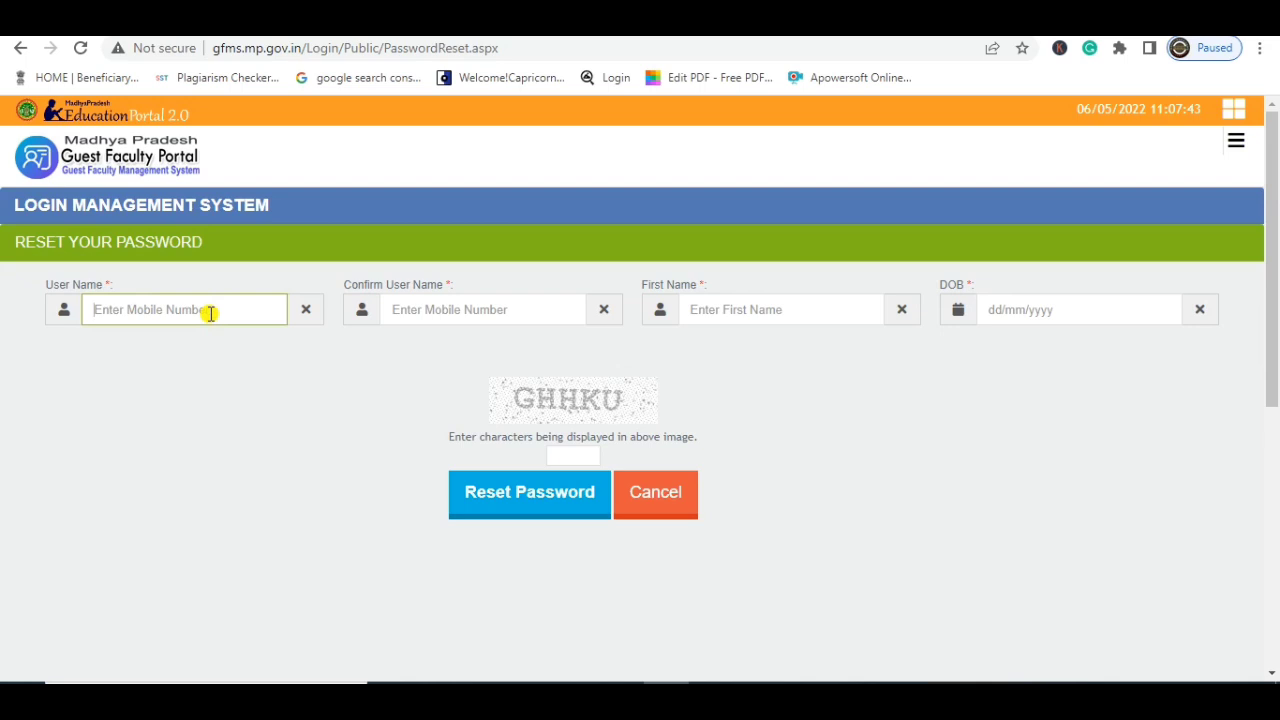
click(477, 309)
click(741, 312)
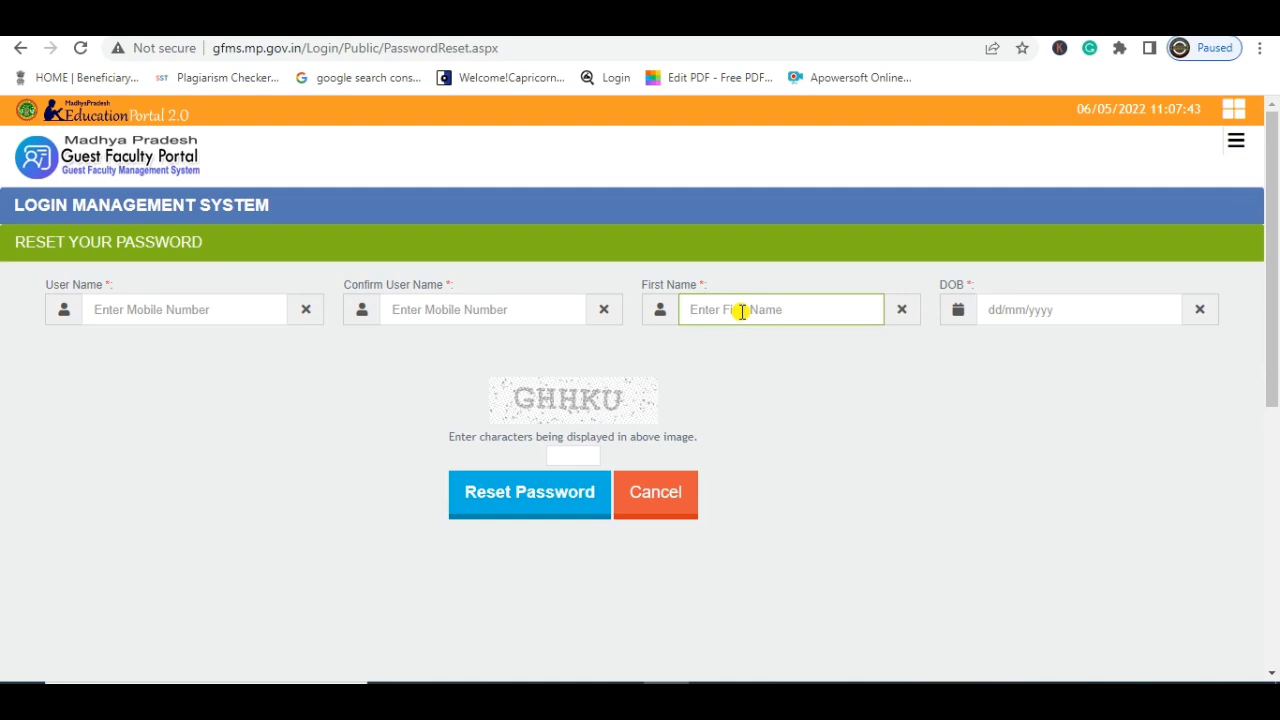
key(BackSpace)
key(BackSpace)
key(BackSpace)
key(BackSpace)
key(Tab)
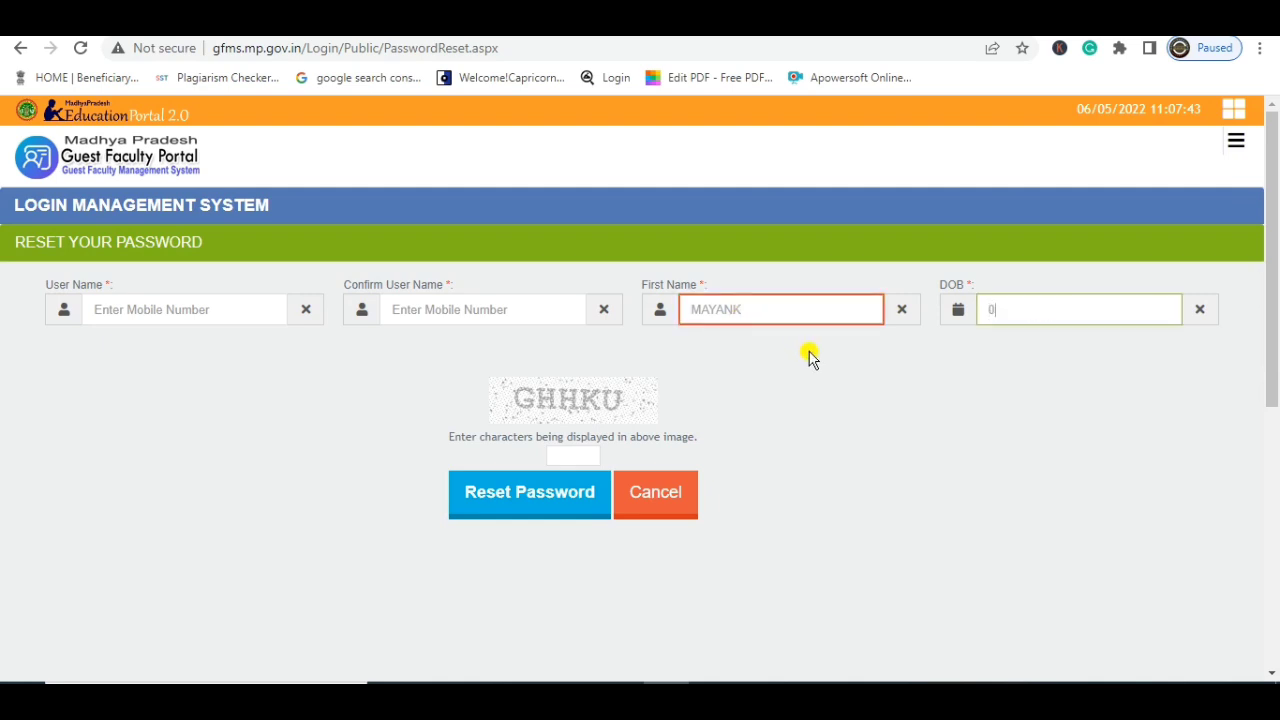
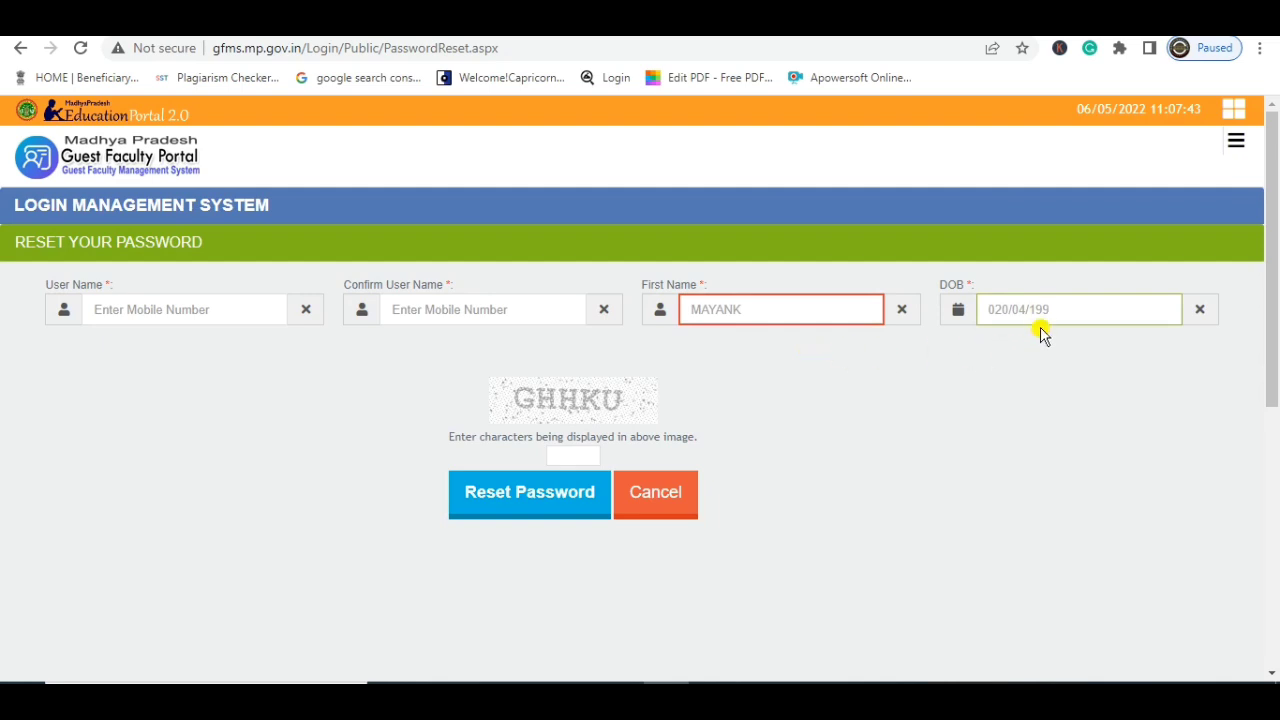
click(993, 312)
key(BackSpace)
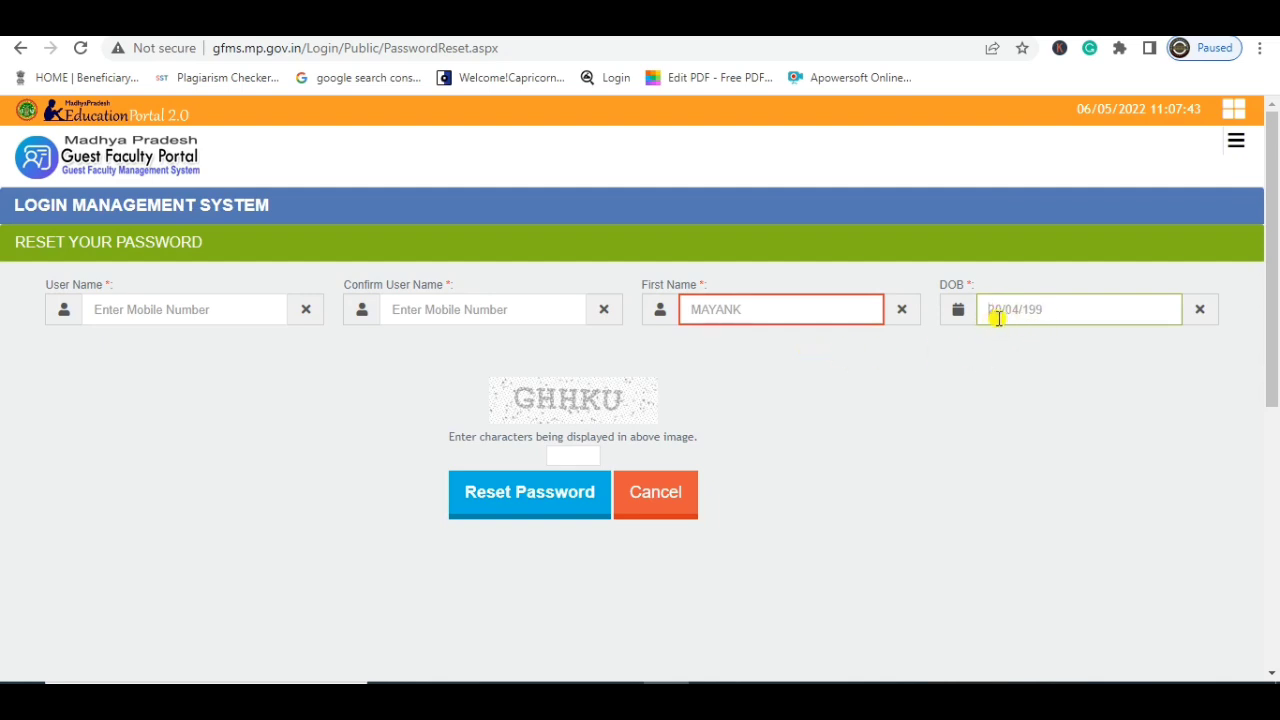
click(1070, 311)
text(8)
Enter the captcha, submit the password reset, and acknowledge the success message
click(563, 457)
text(G)
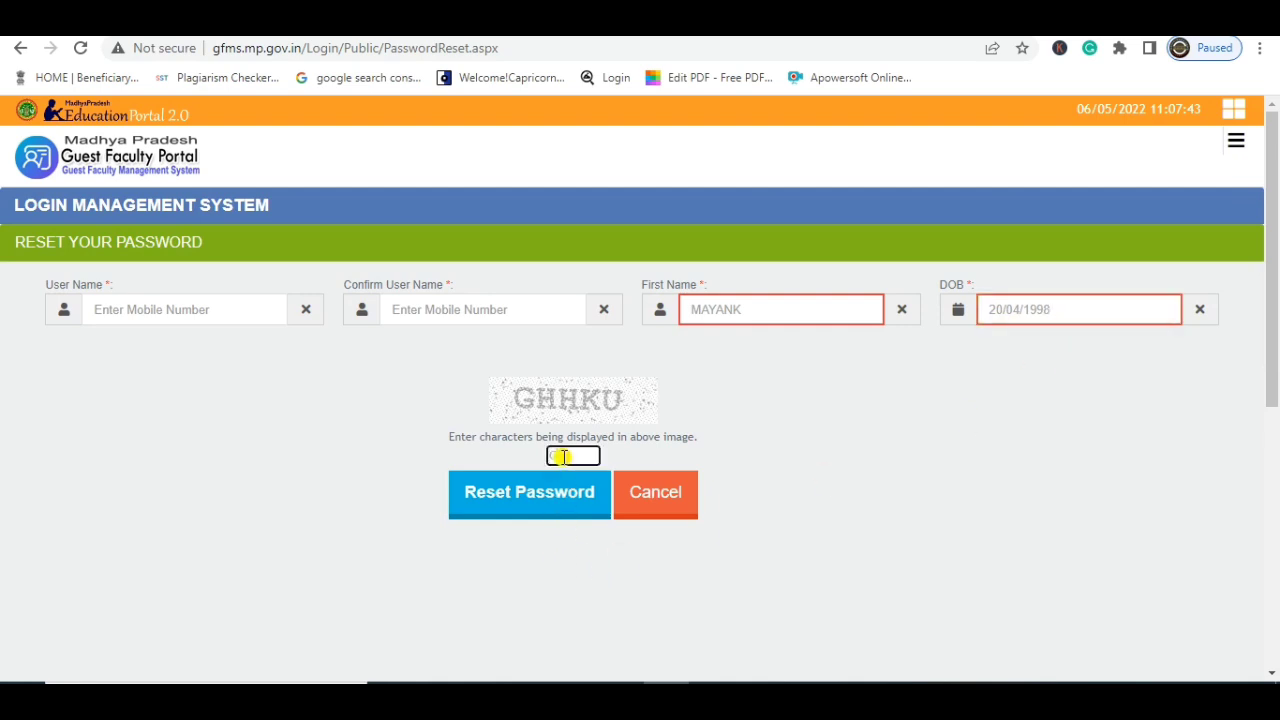
text(HHKU)
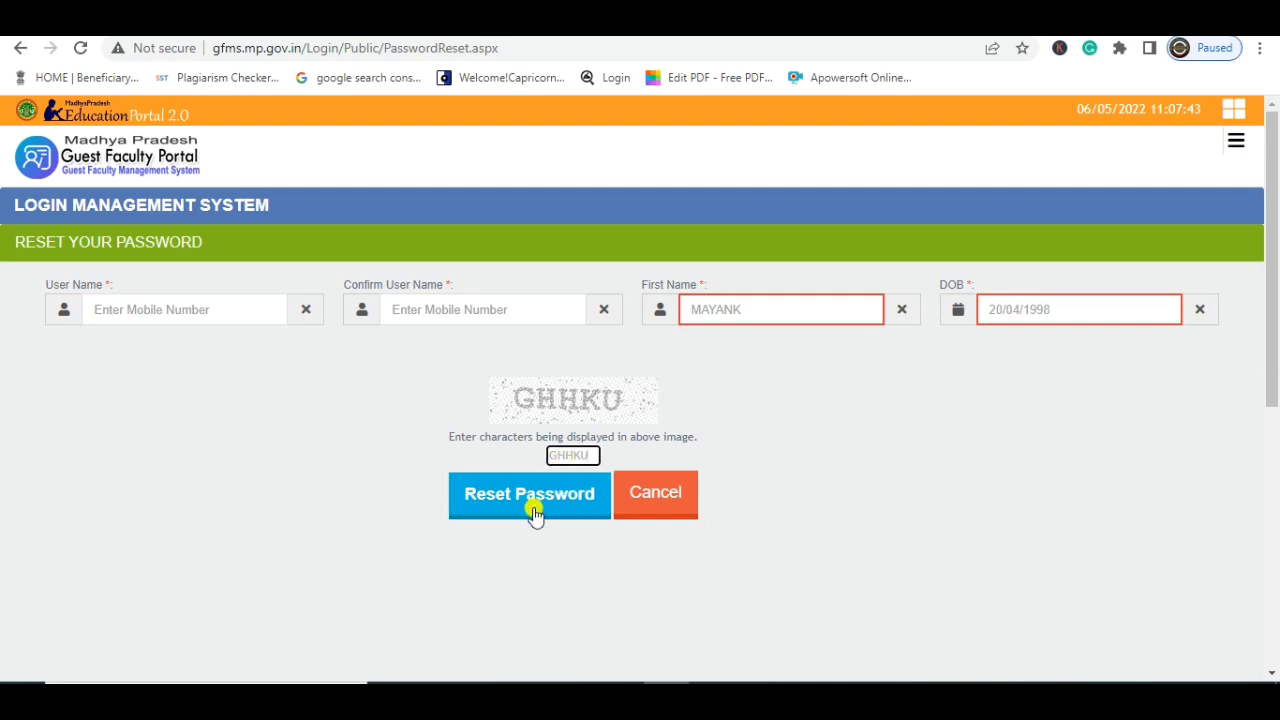
key(Return)
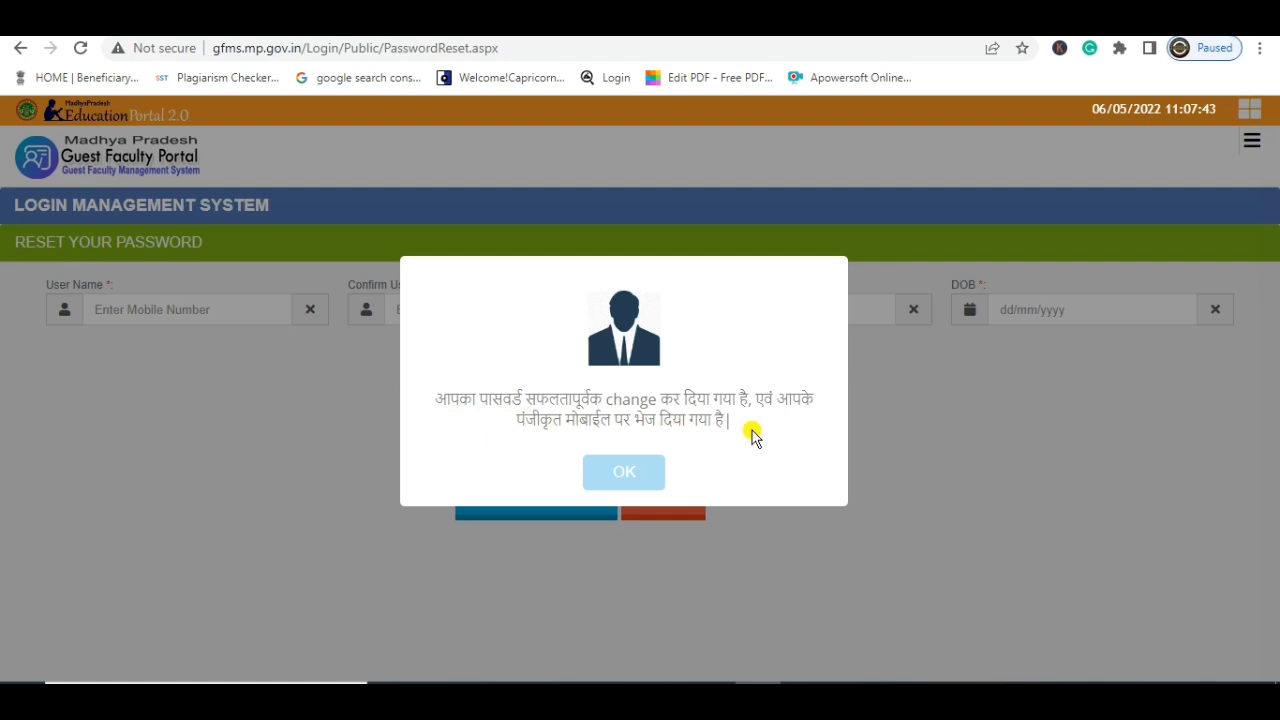
click(632, 474)
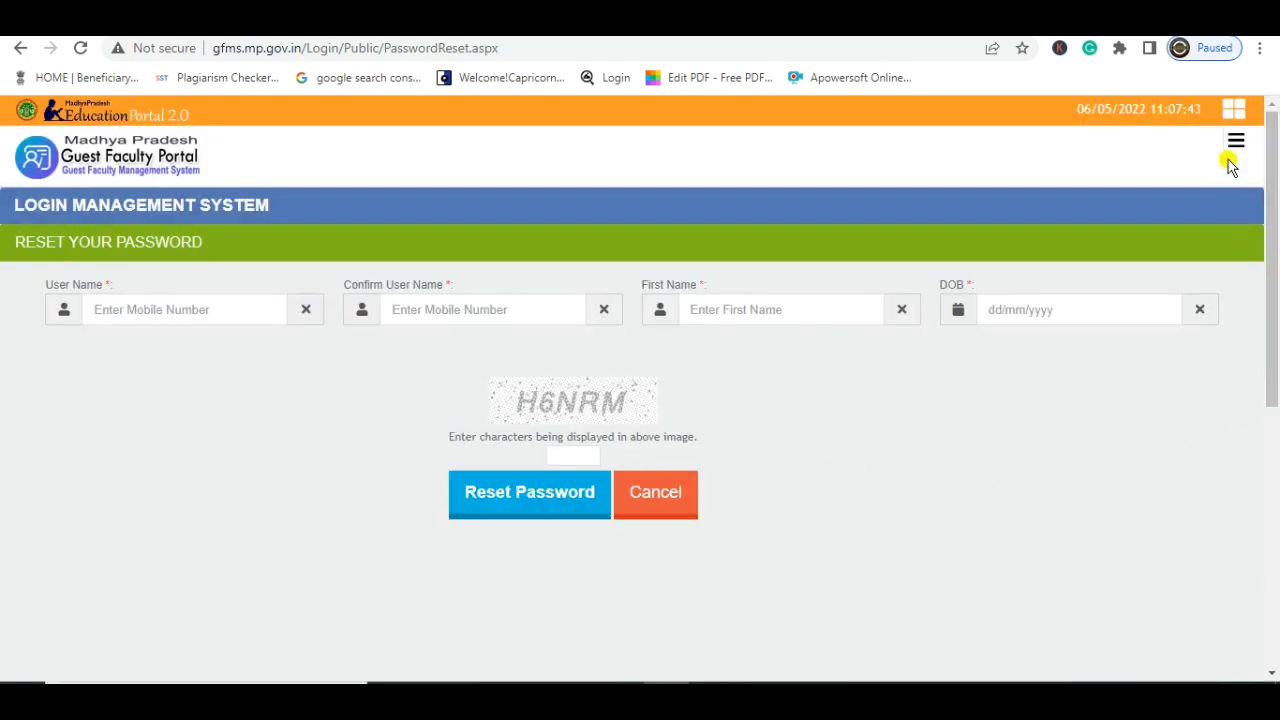
Go to the Login page via DashBoard, enter the user name and unlock the slider to sign in
click(1235, 145)
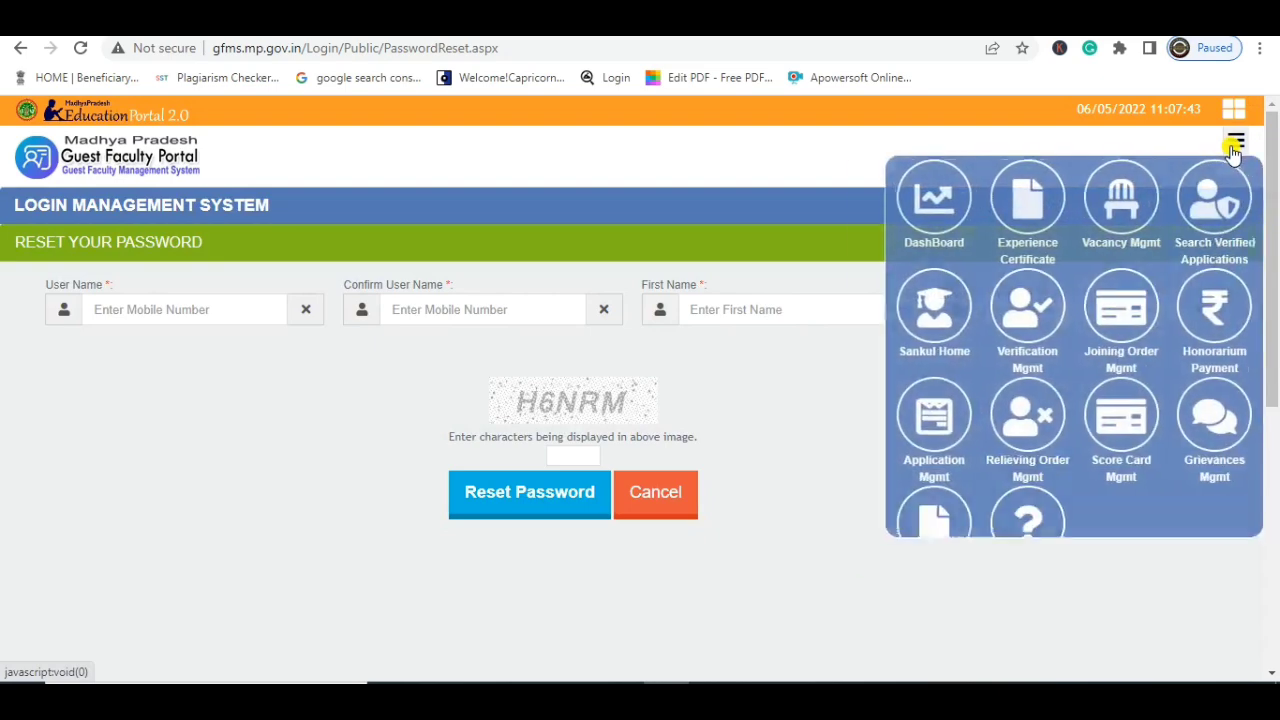
click(869, 199)
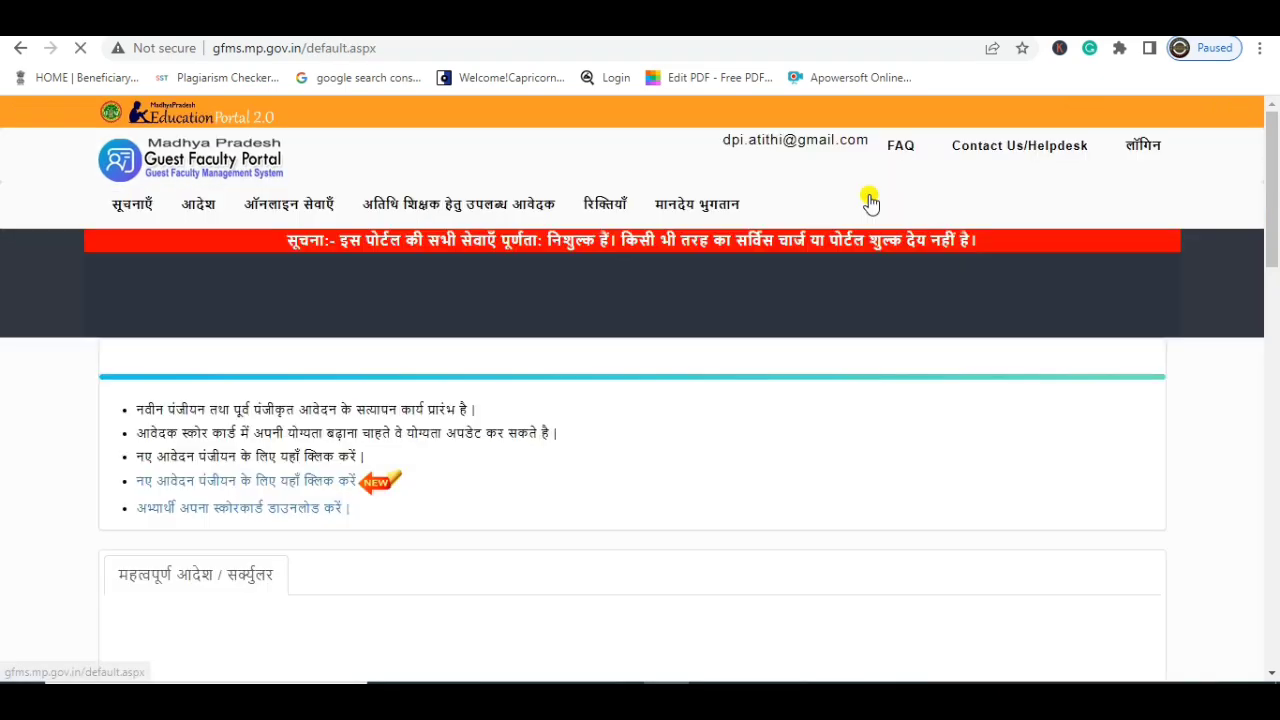
click(1149, 150)
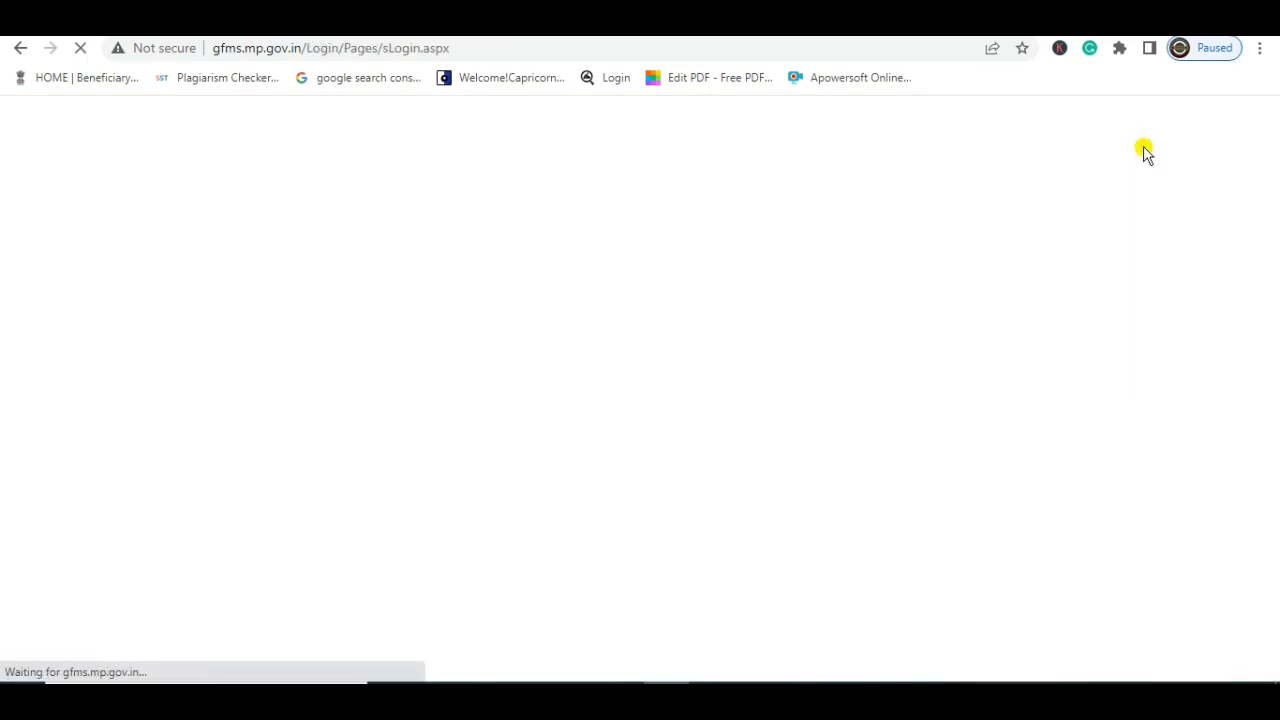
click(928, 327)
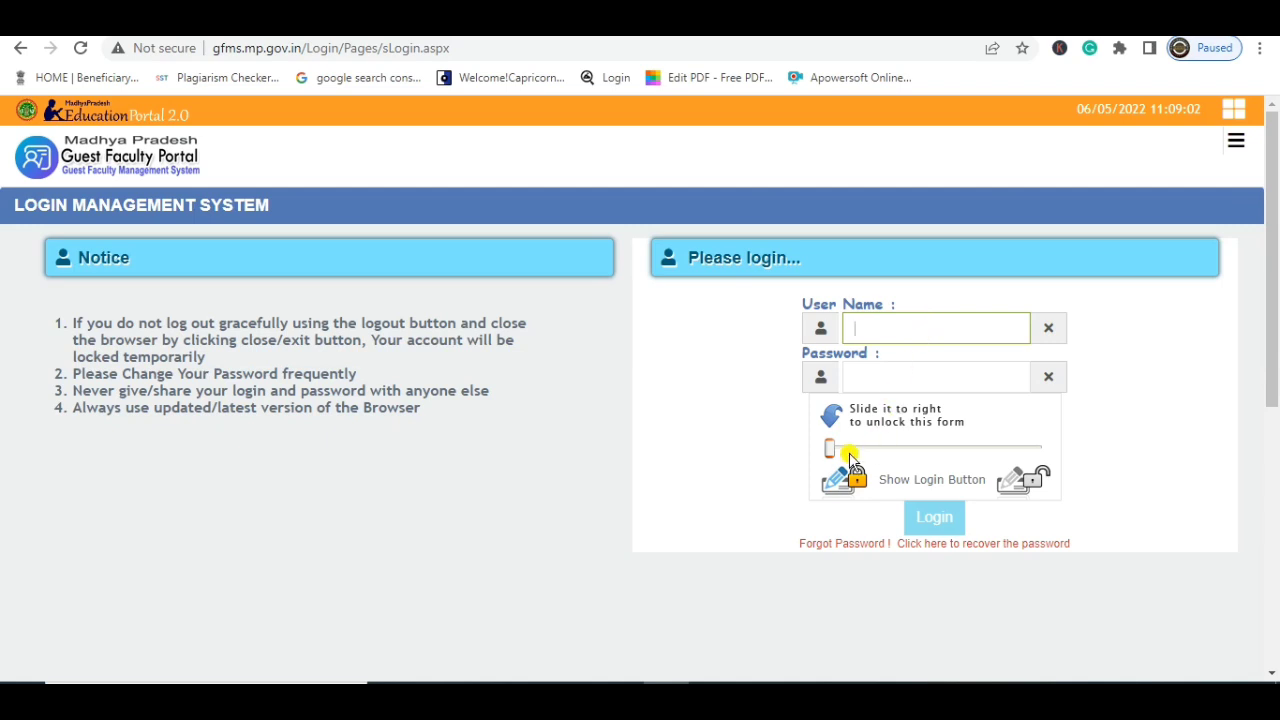
drag(833, 452, 1035, 455)
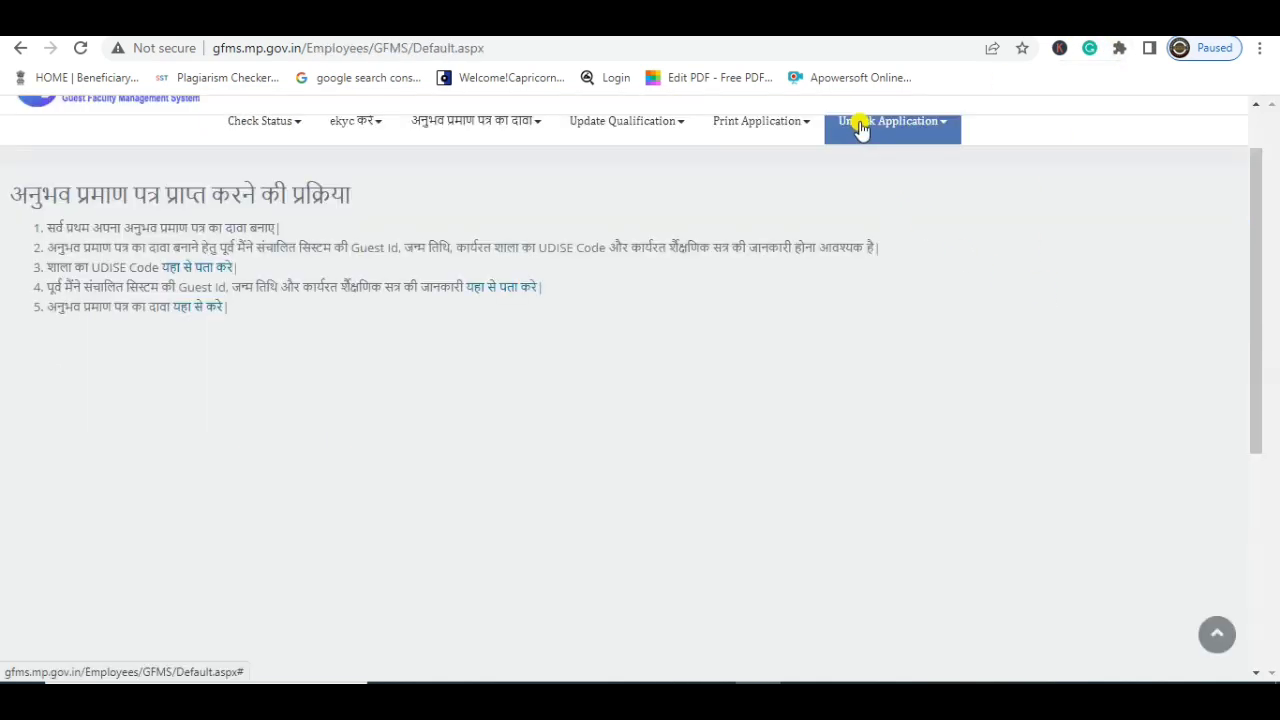
Open आधार ekyc करे from the ekyc करे menu to reach the Samagra/Family ID registration form
click(762, 125)
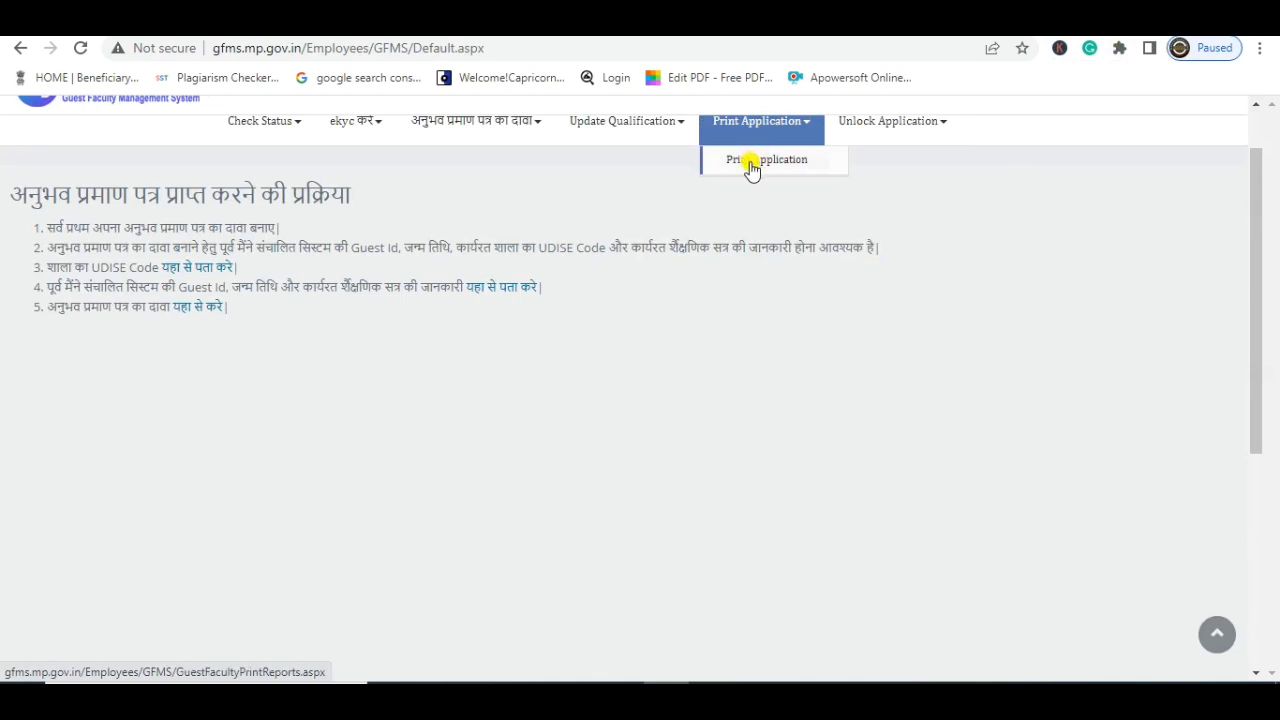
click(669, 126)
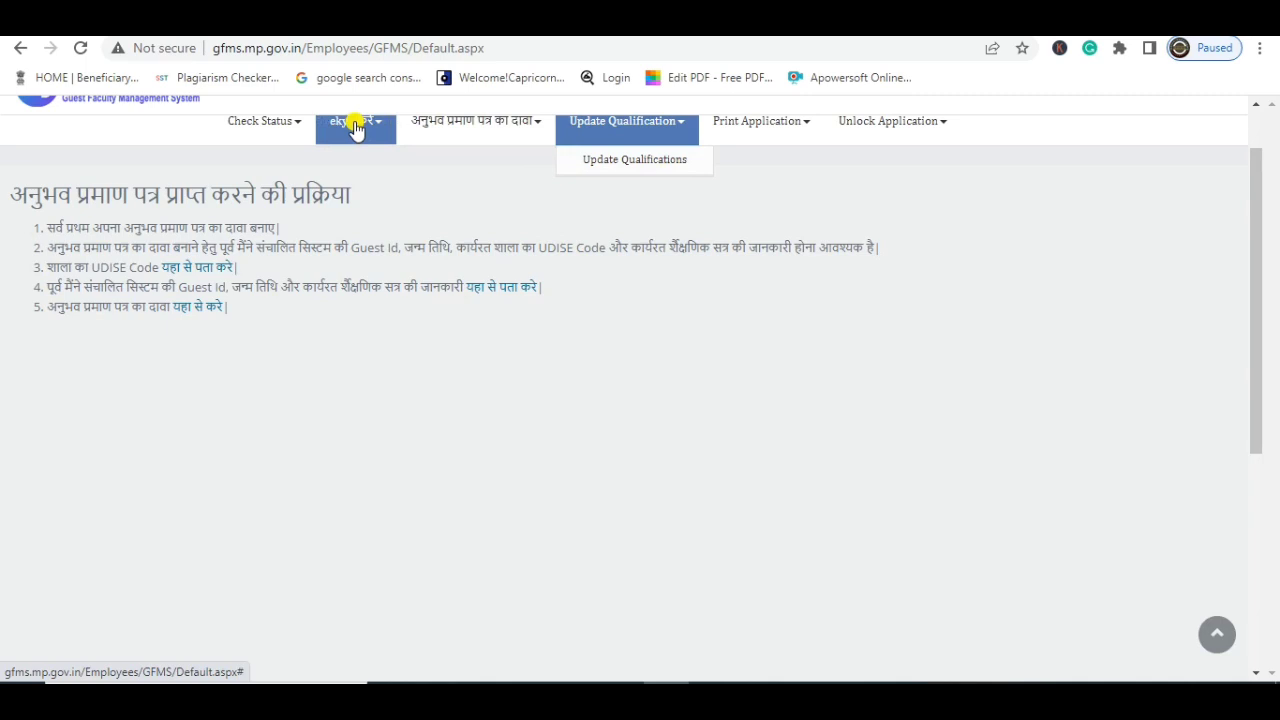
click(355, 130)
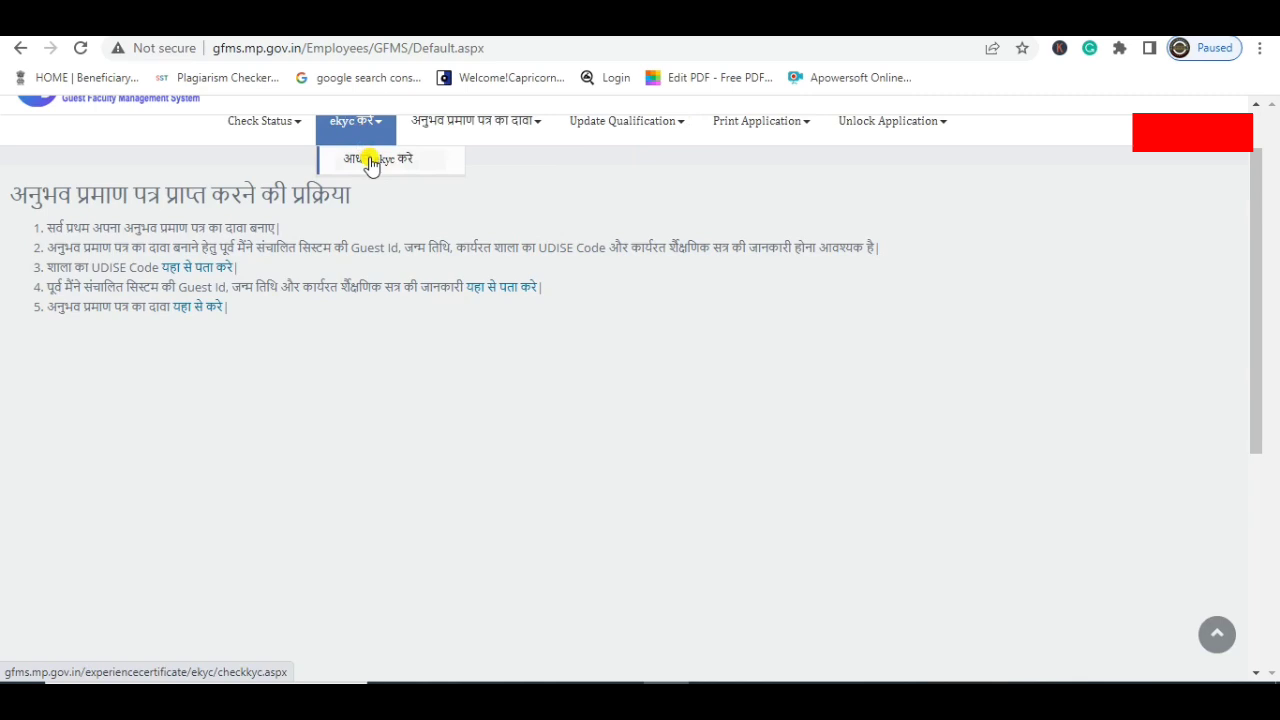
click(371, 160)
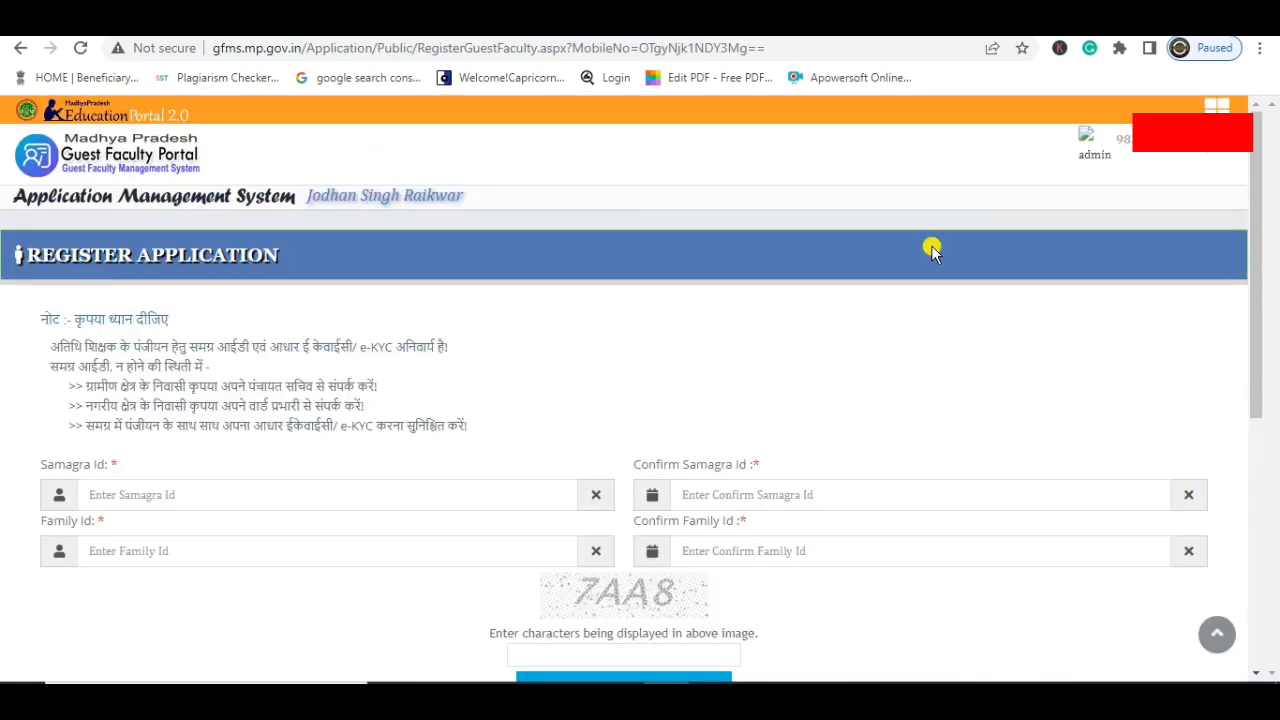
scroll(931, 250, down, 1)
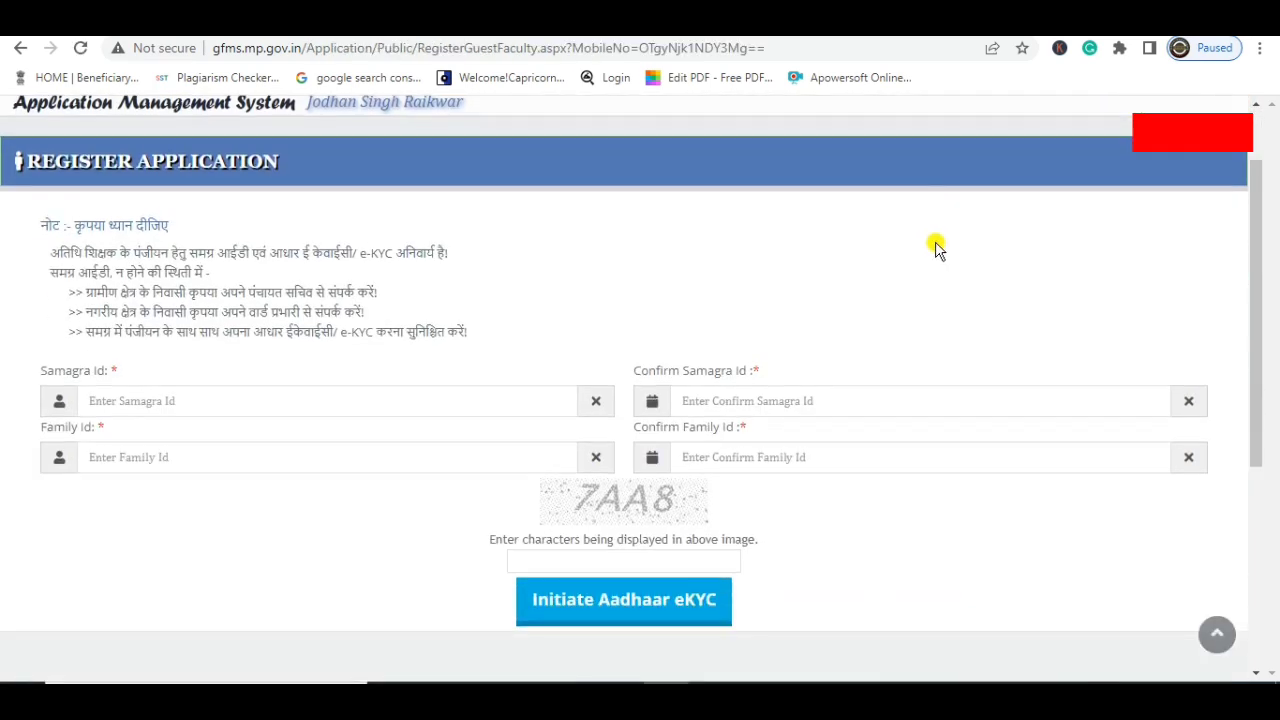
click(349, 390)
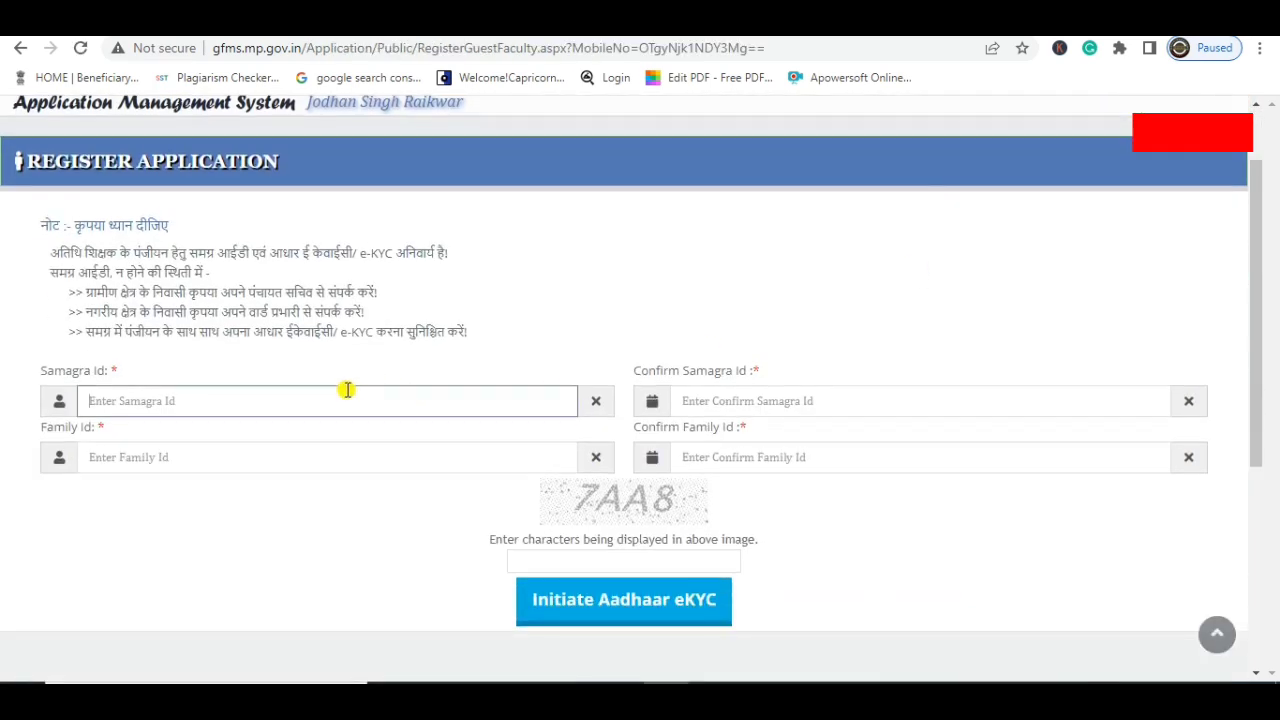
click(736, 393)
click(243, 452)
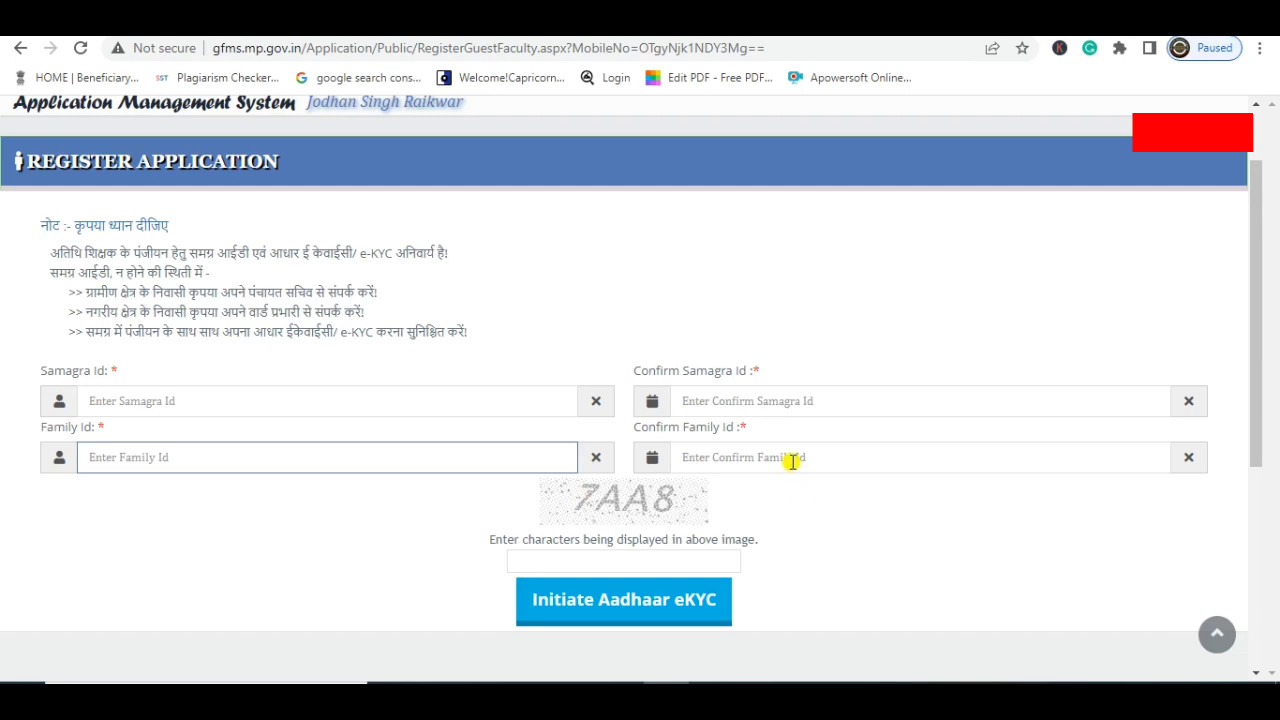
click(443, 399)
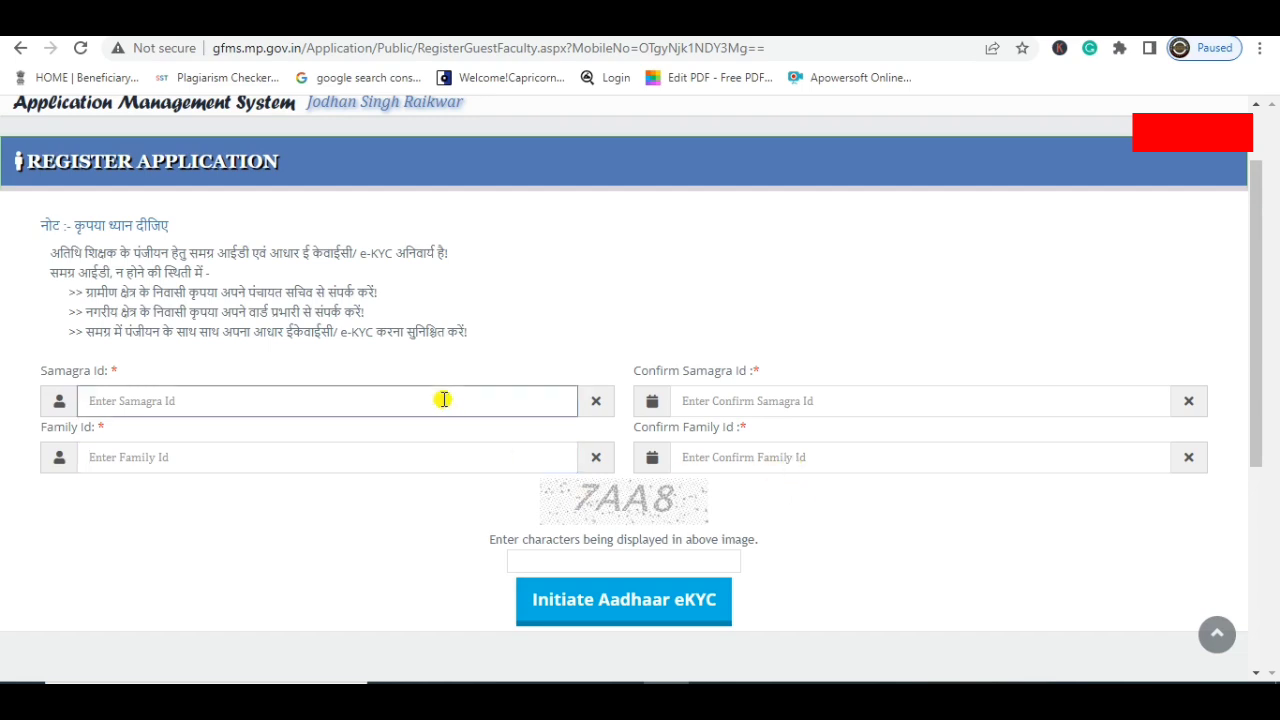
click(733, 400)
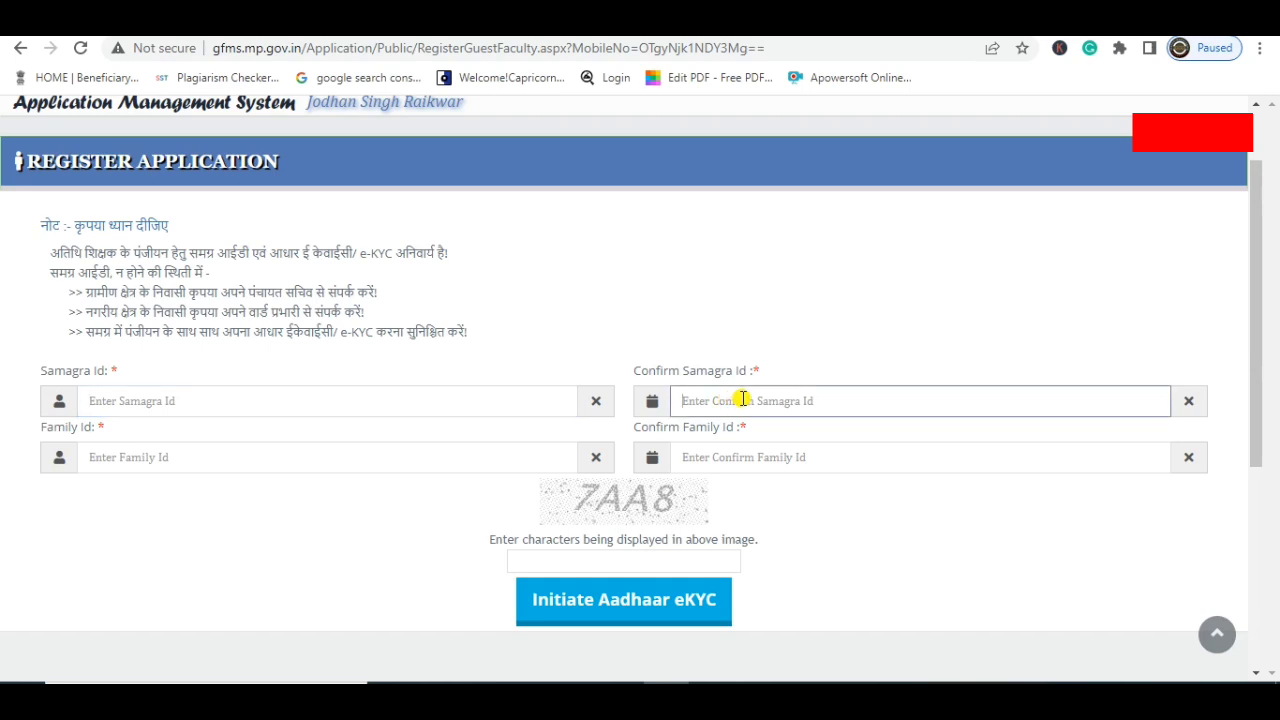
drag(70, 226, 190, 231)
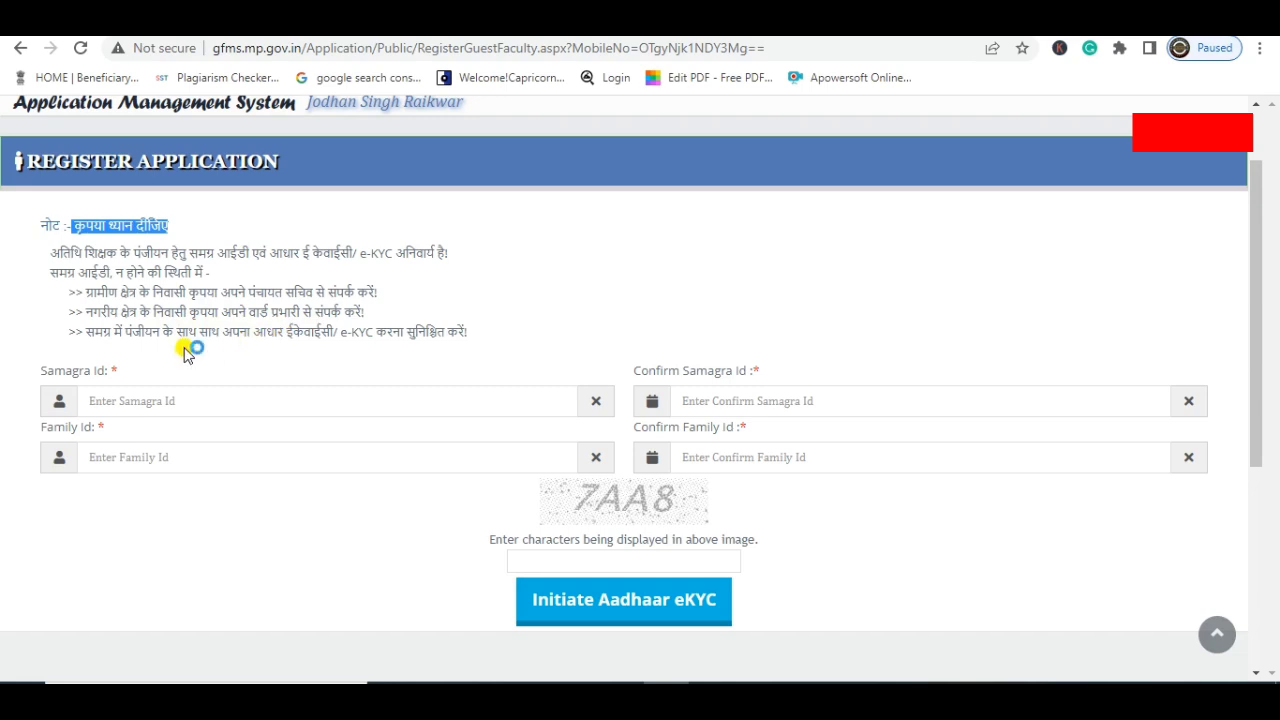
click(202, 404)
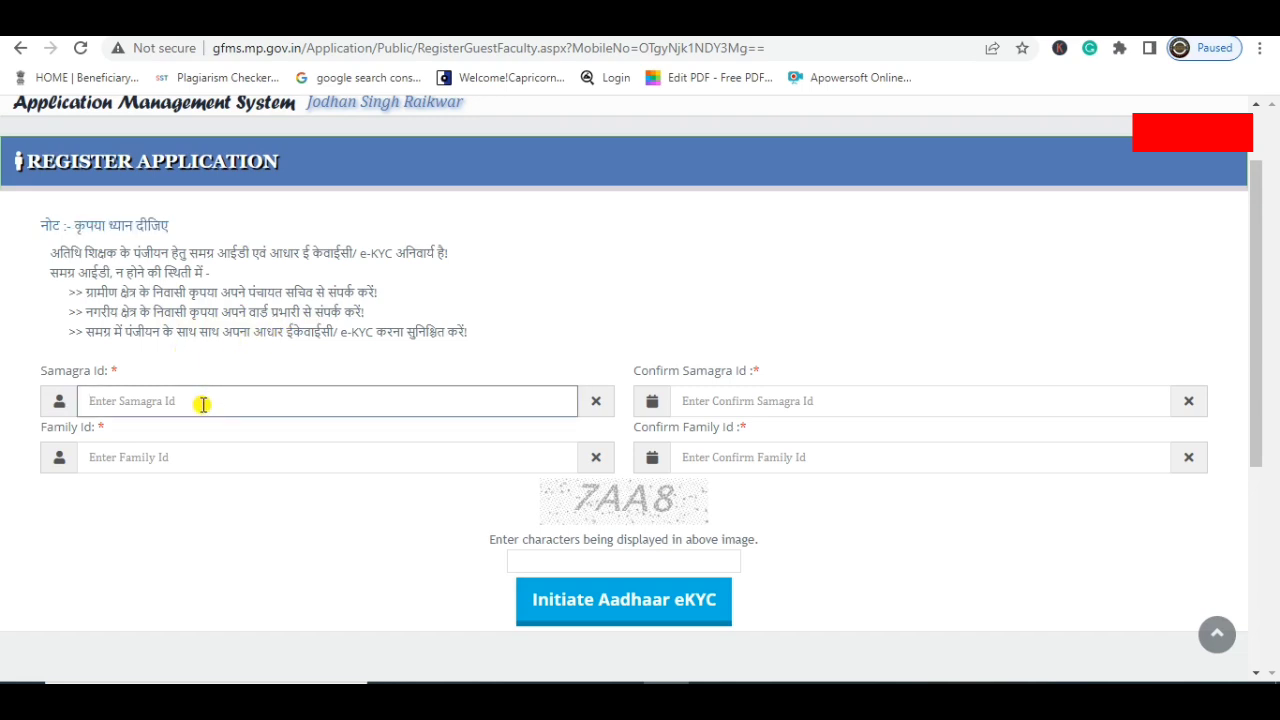